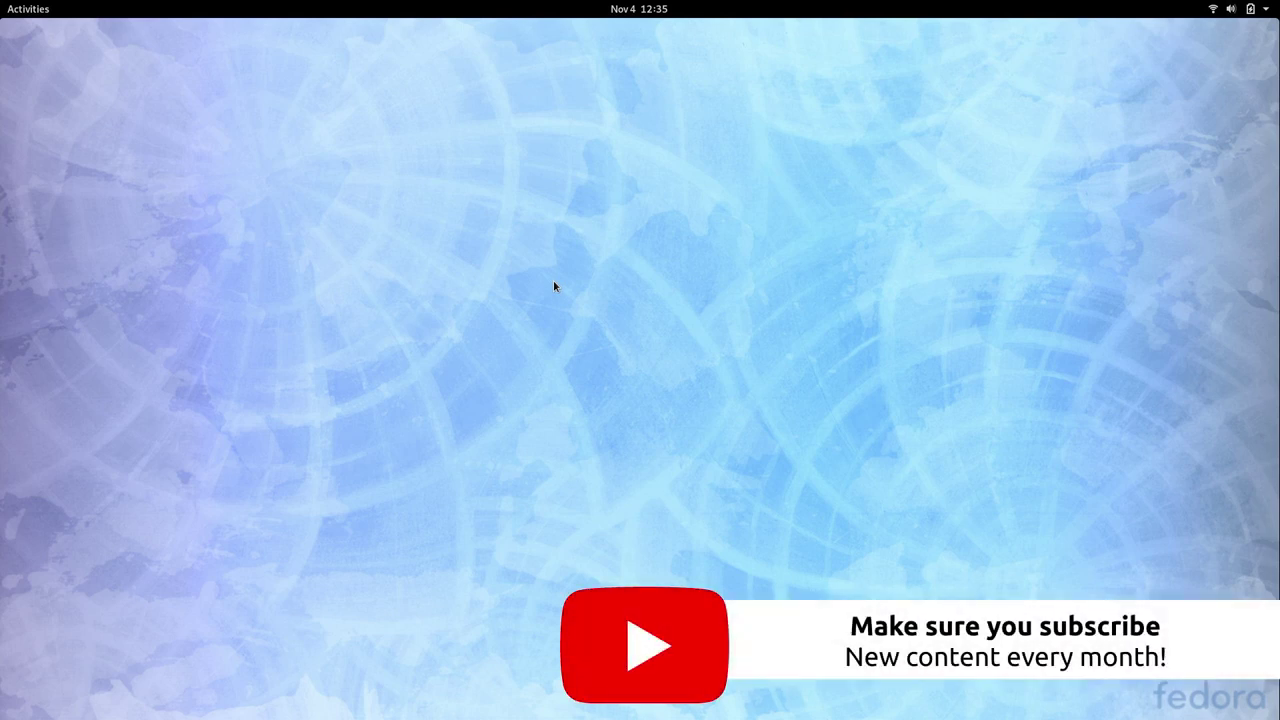
- Restart Fedora from the GNOME system menu, discarding Firefox's open tabs
left_click(1250, 9)
left_click(1228, 220)
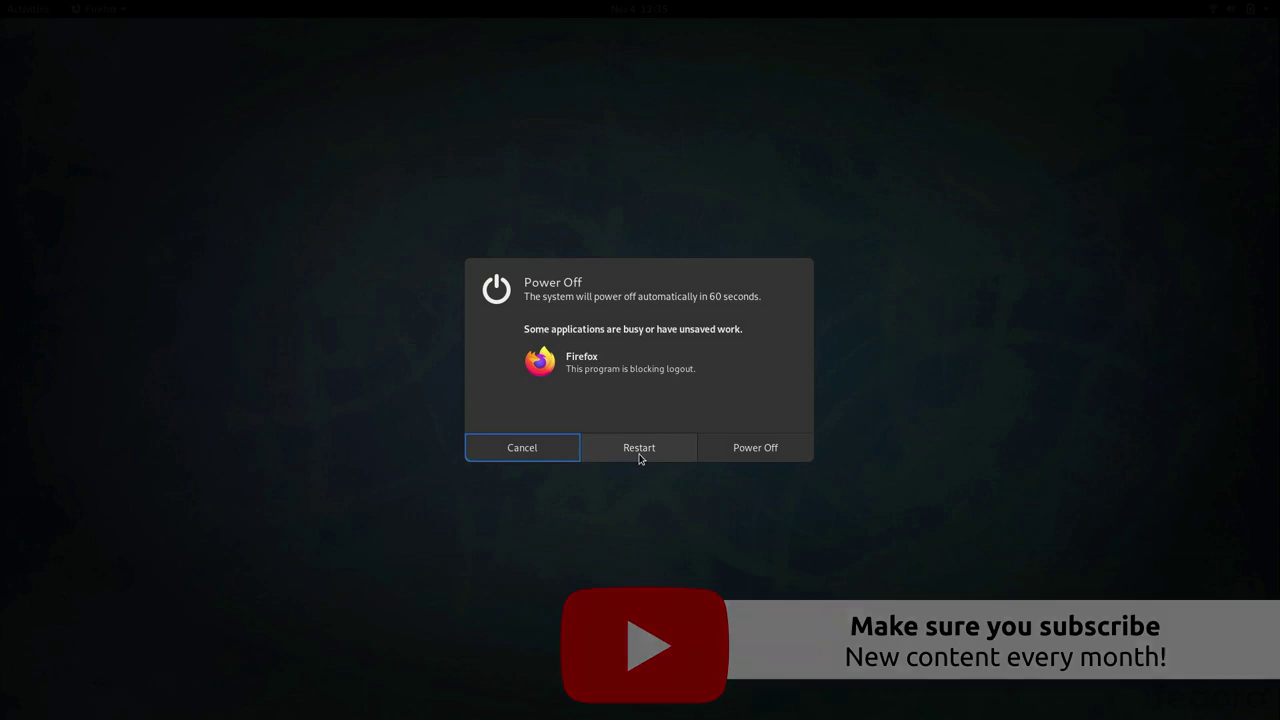
left_click(641, 456)
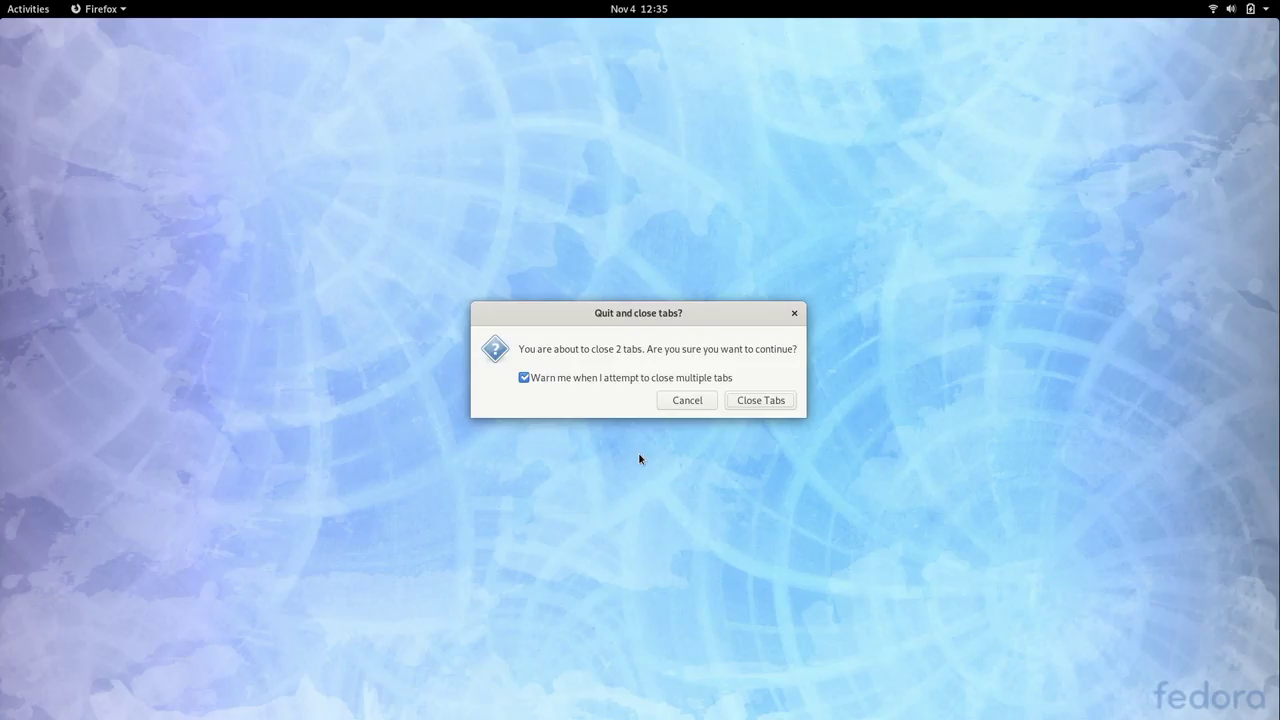
left_click(752, 401)
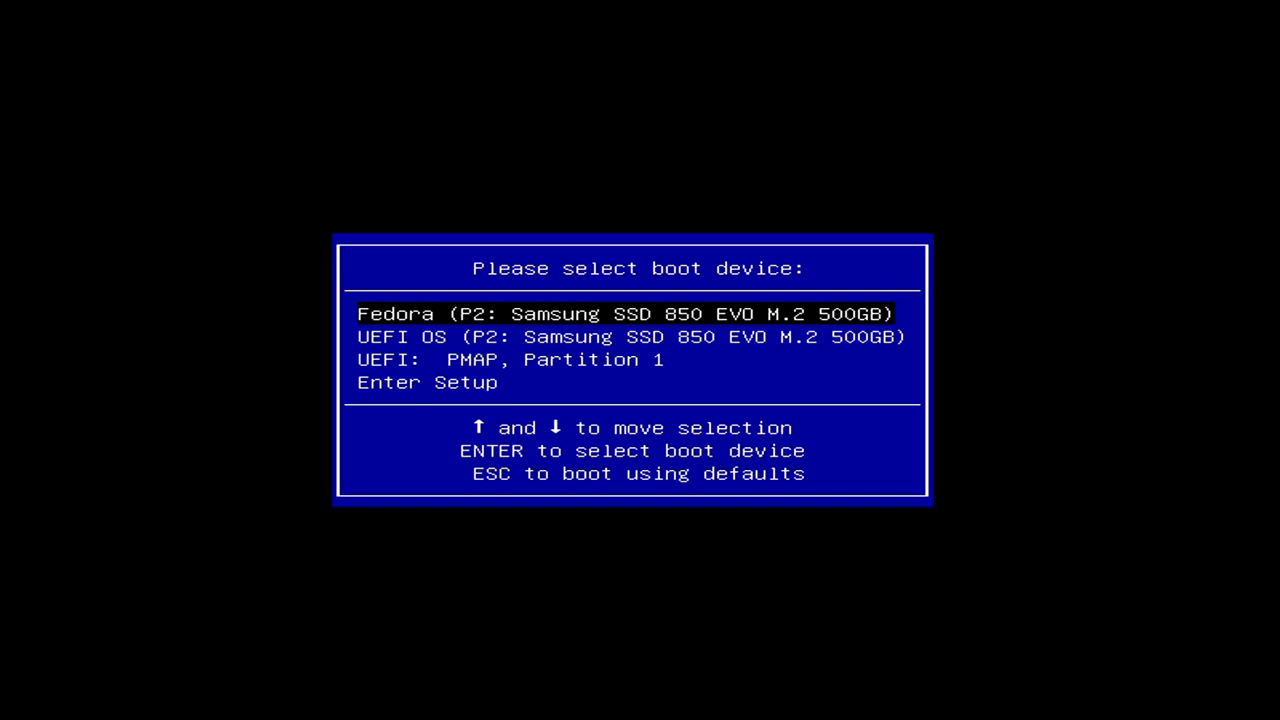
- Boot from the 'UEFI: PMAP, Partition 1' USB entry in the firmware boot menu
key("Down")
key("Down")
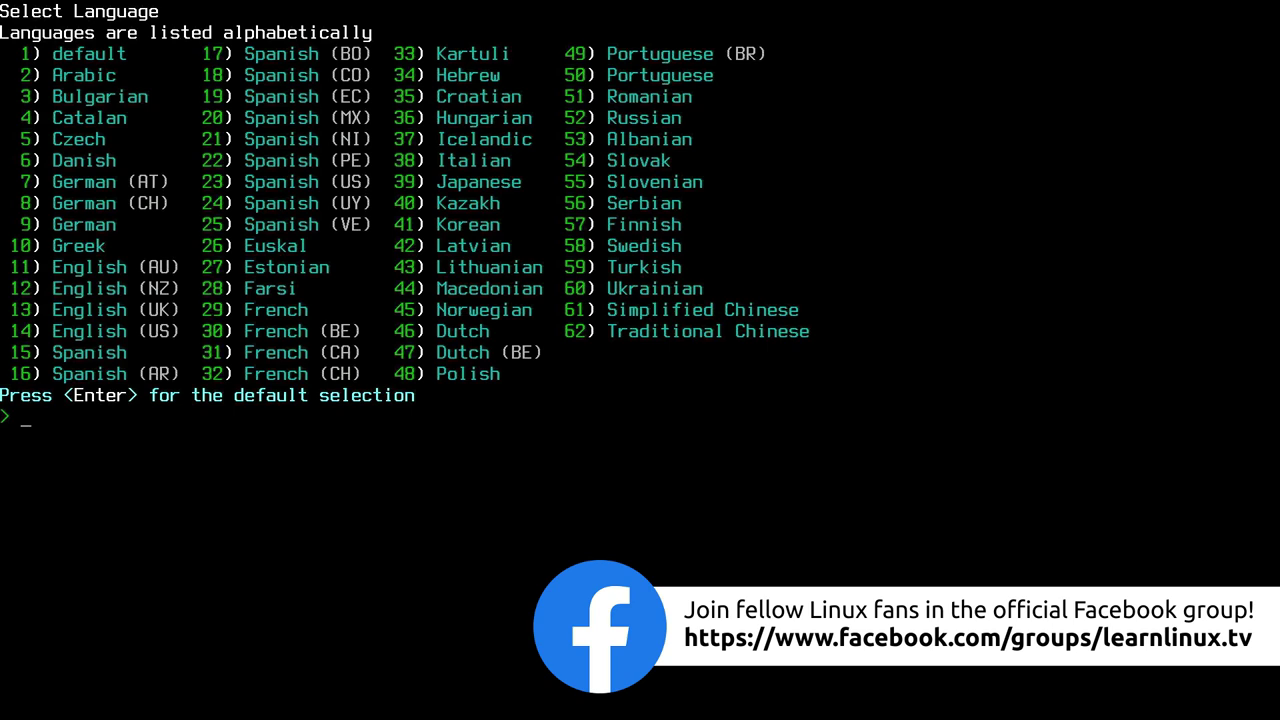
- Choose English (US) as language (14), default console width, and New York timezone (13)
type("14")
key("Return")
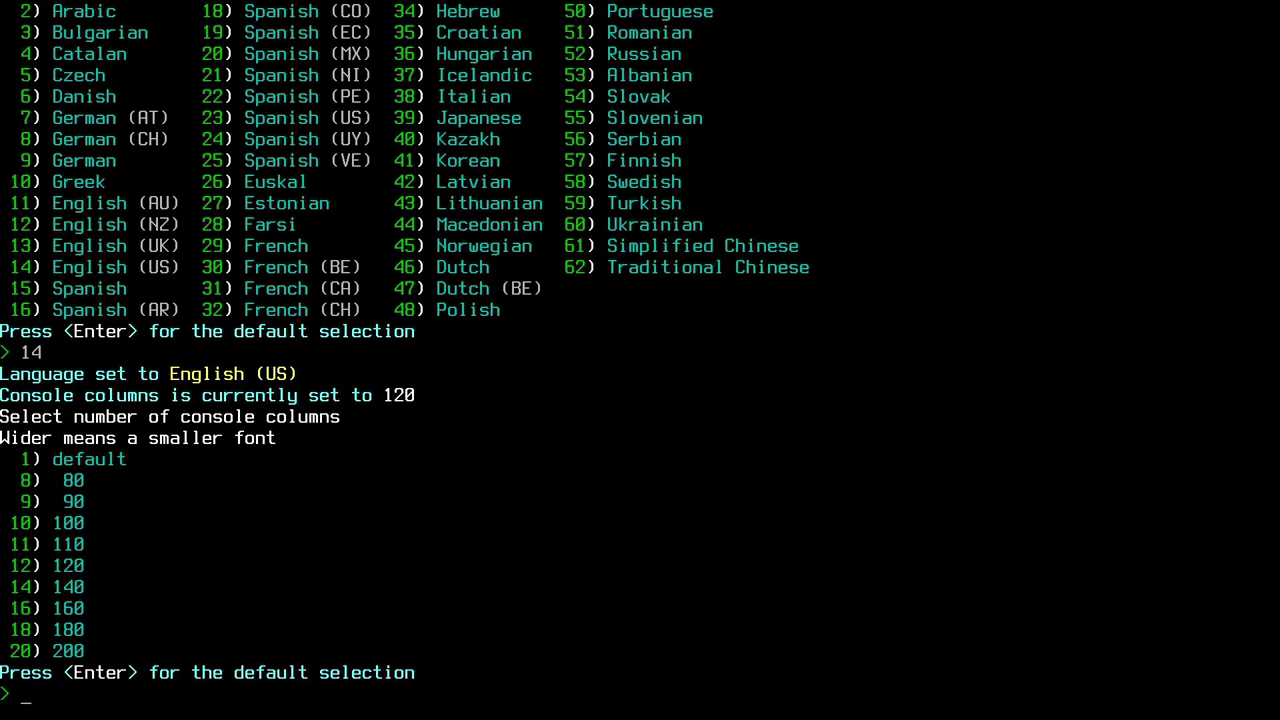
key("Return")
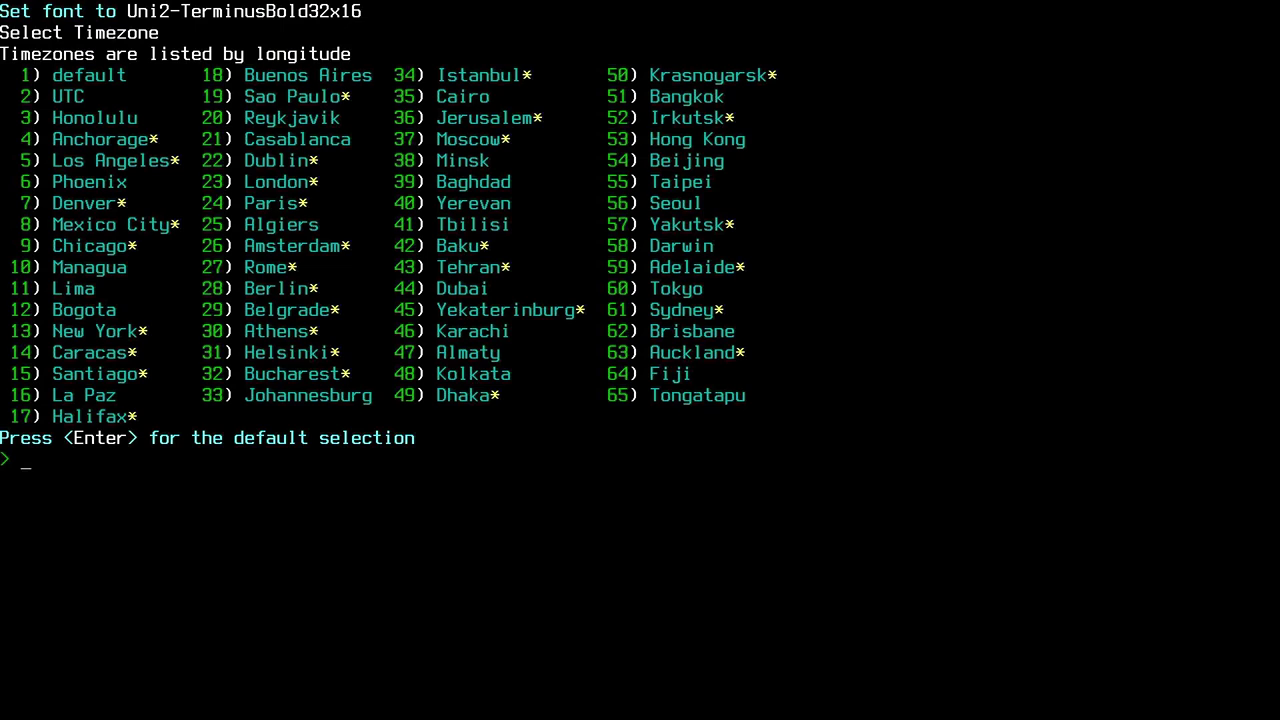
type("13")
key("Return")
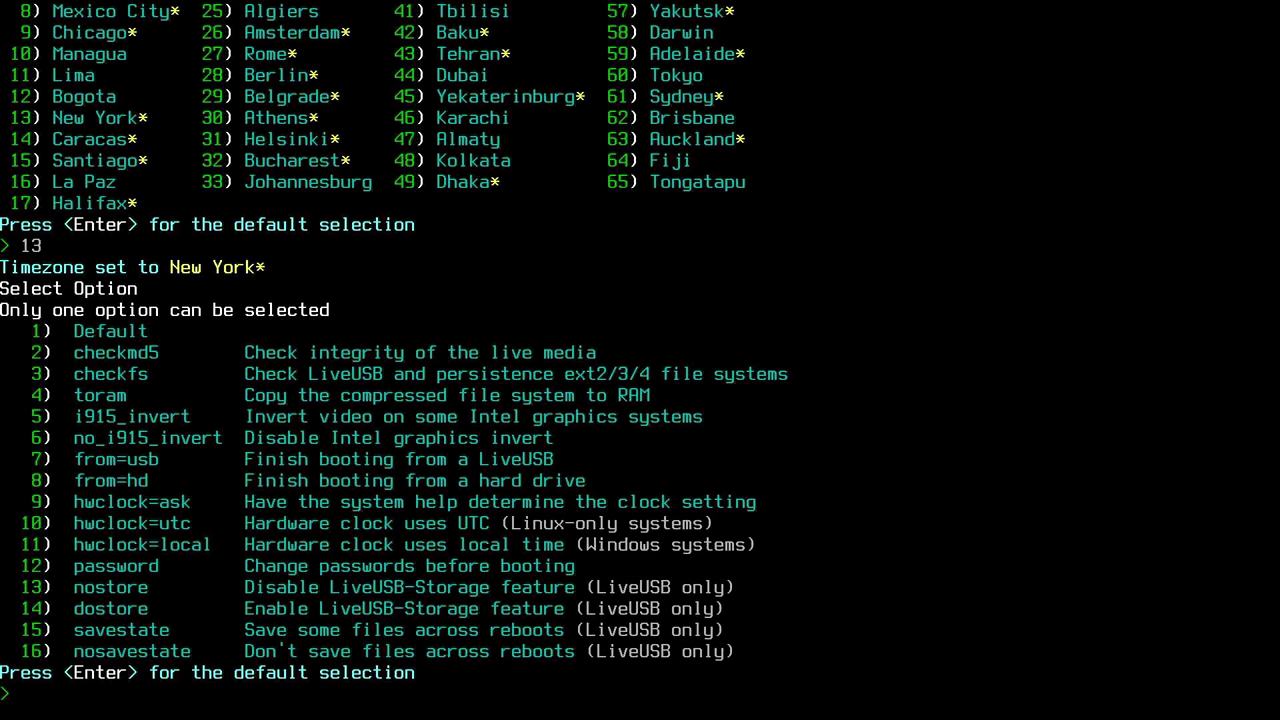
- Accept Default at the Select Option prompt
key("Return")
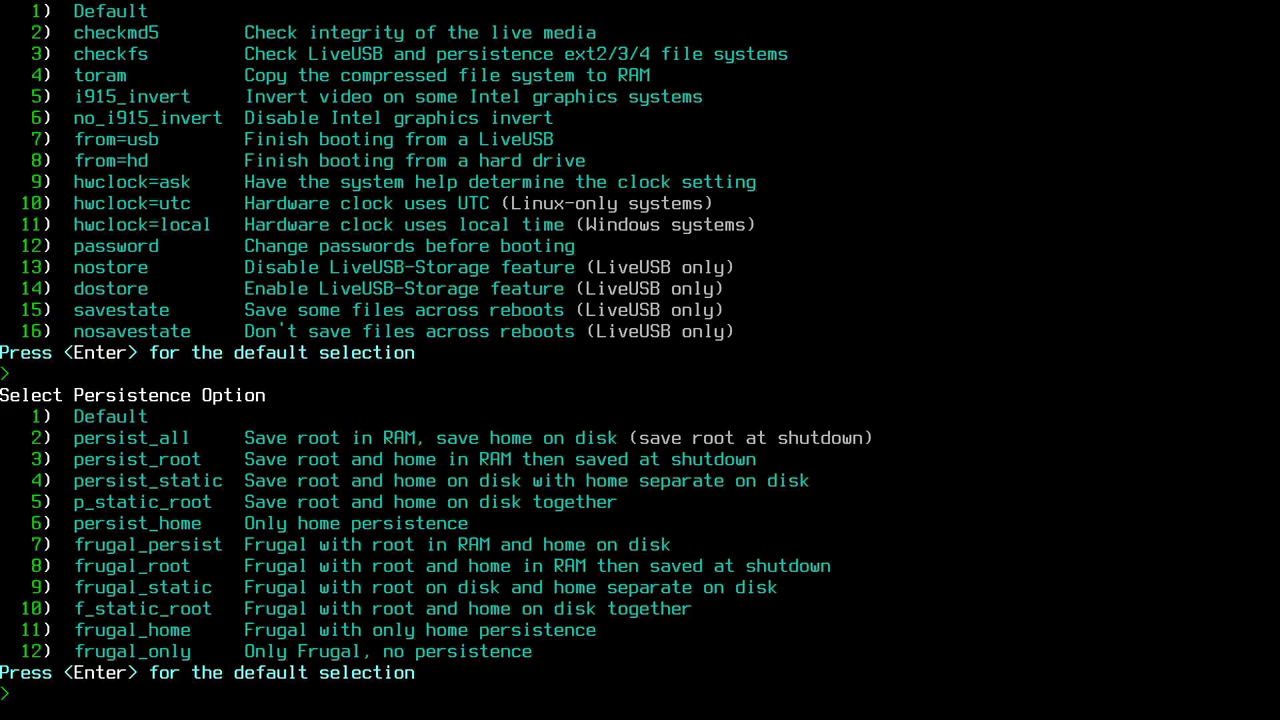
- Accept the default persistence and font size to boot the MX-19 live desktop
key("Return")
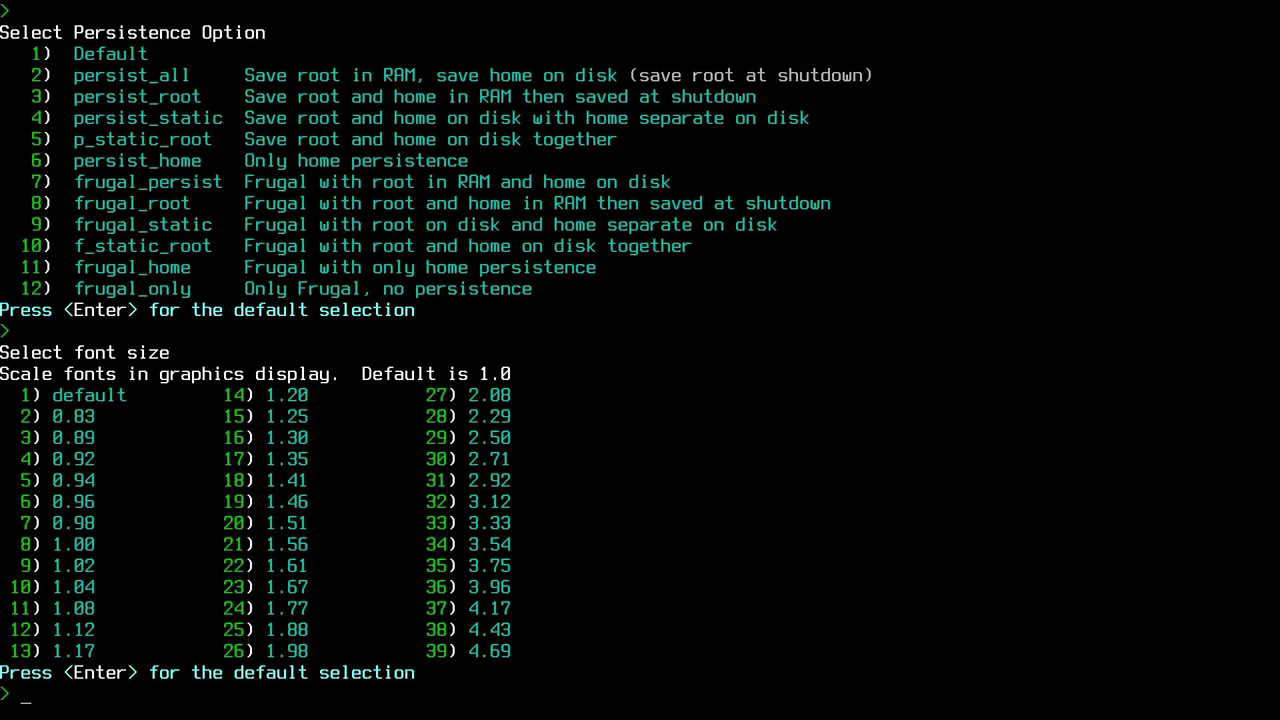
key("Return")
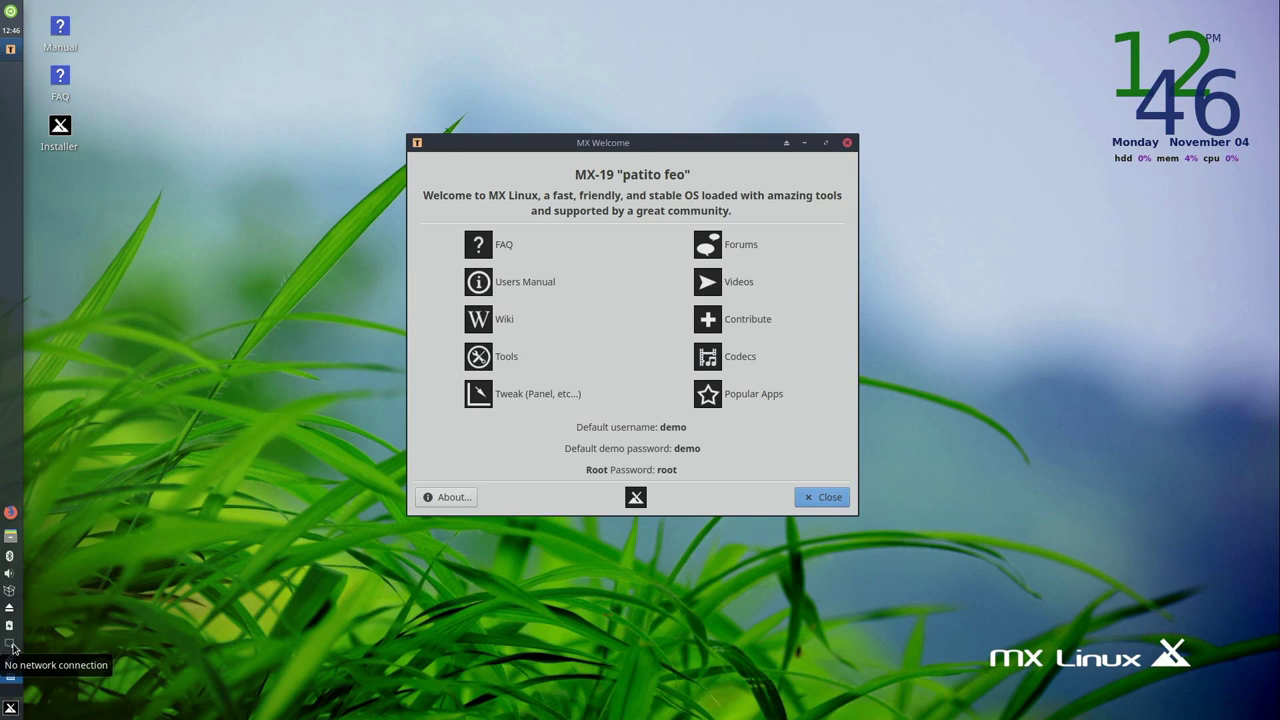
- Connect to the Atlantis Wi-Fi network from the tray, entering the network password
left_click(12, 648)
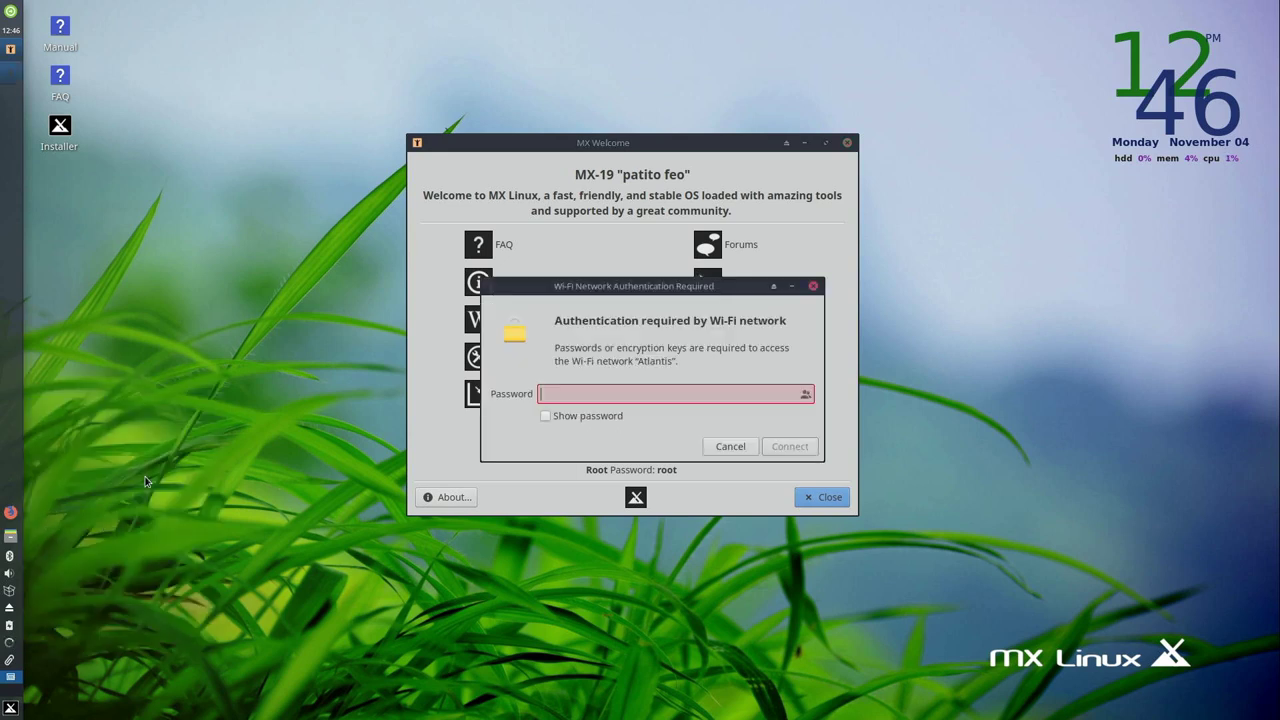
type("••••••••••••••••")
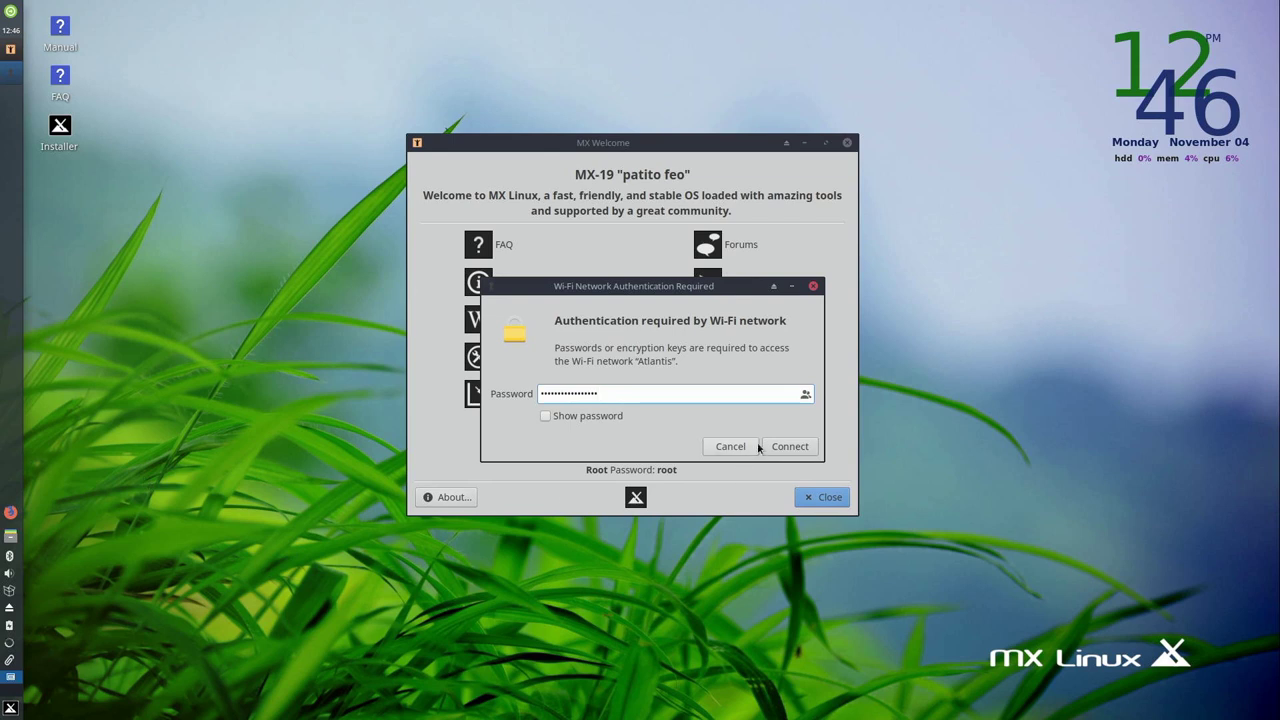
left_click(786, 446)
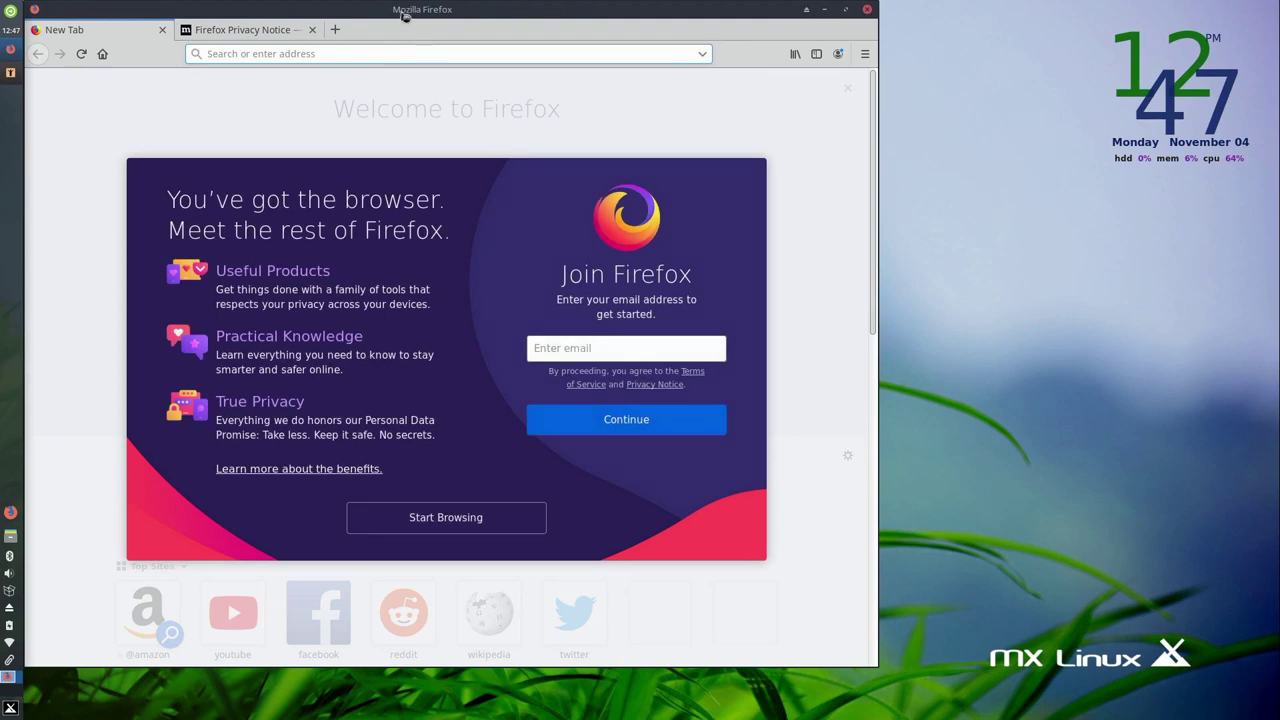
- Load learnlinux.tv in Firefox to verify the connection, then close both tabs
left_click_drag(405, 14, 617, 67)
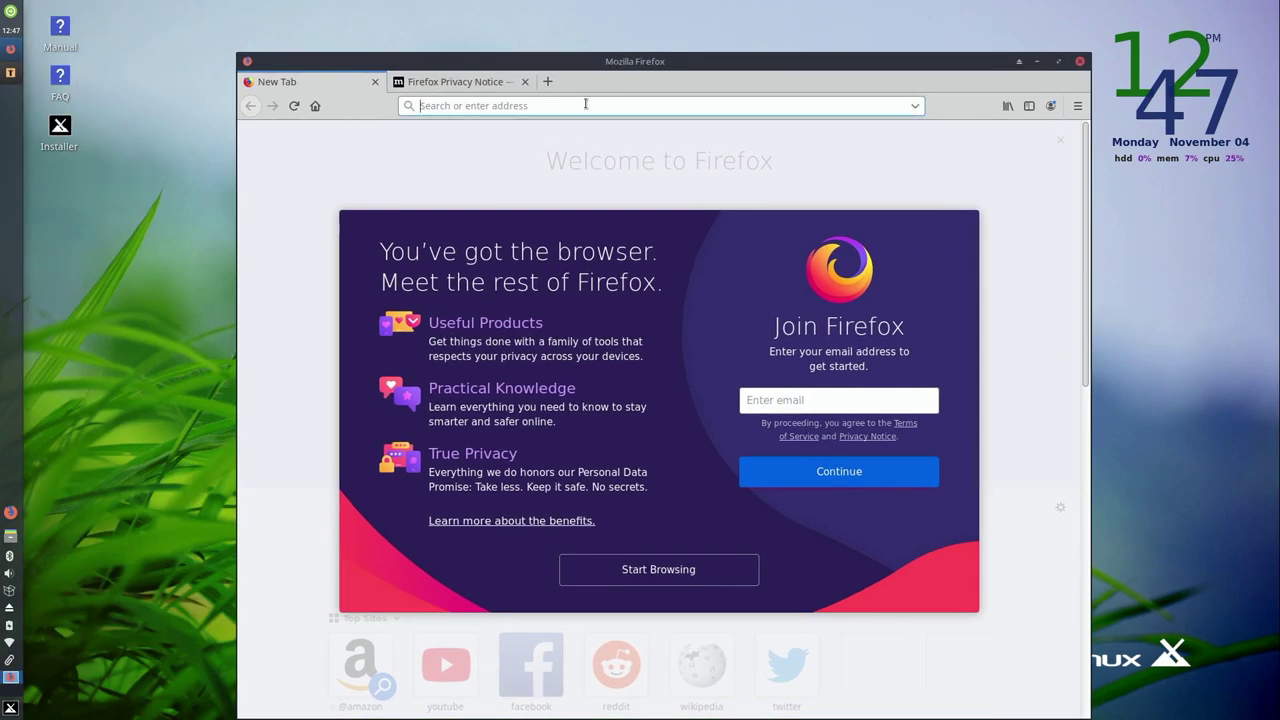
type("learnlinux.t")
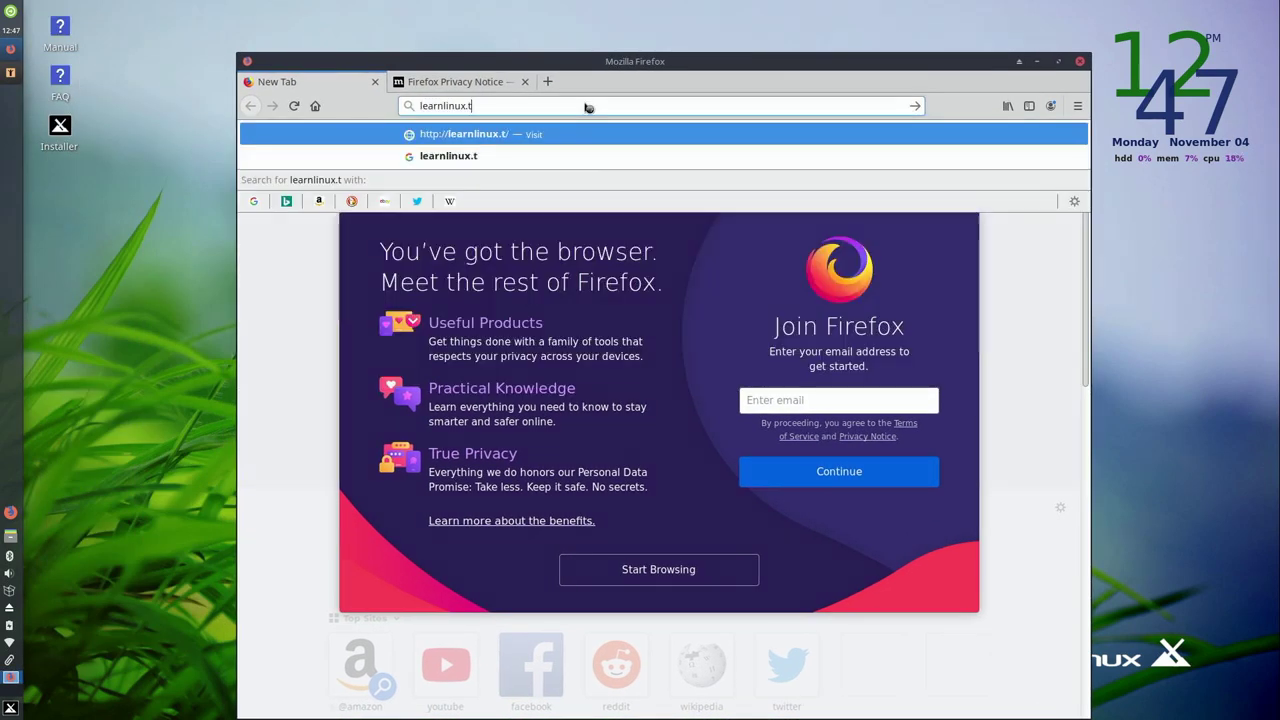
type("v")
key("Return")
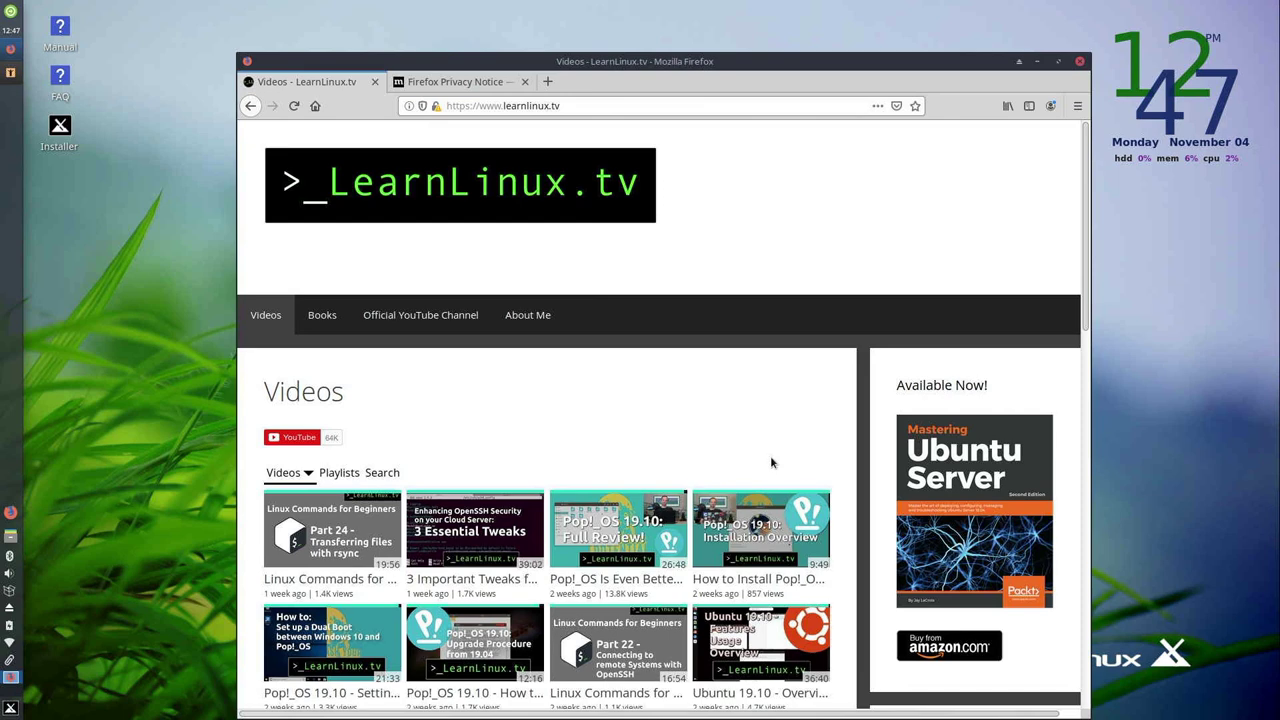
left_click(375, 81)
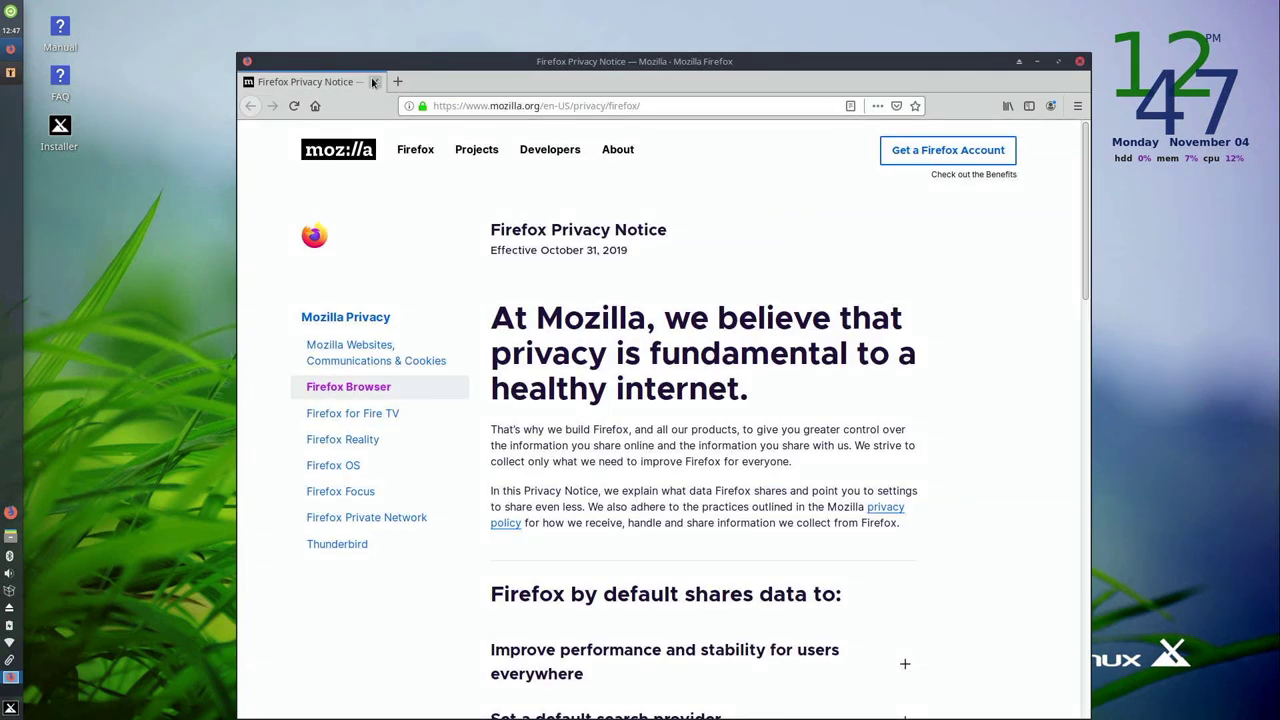
left_click(375, 81)
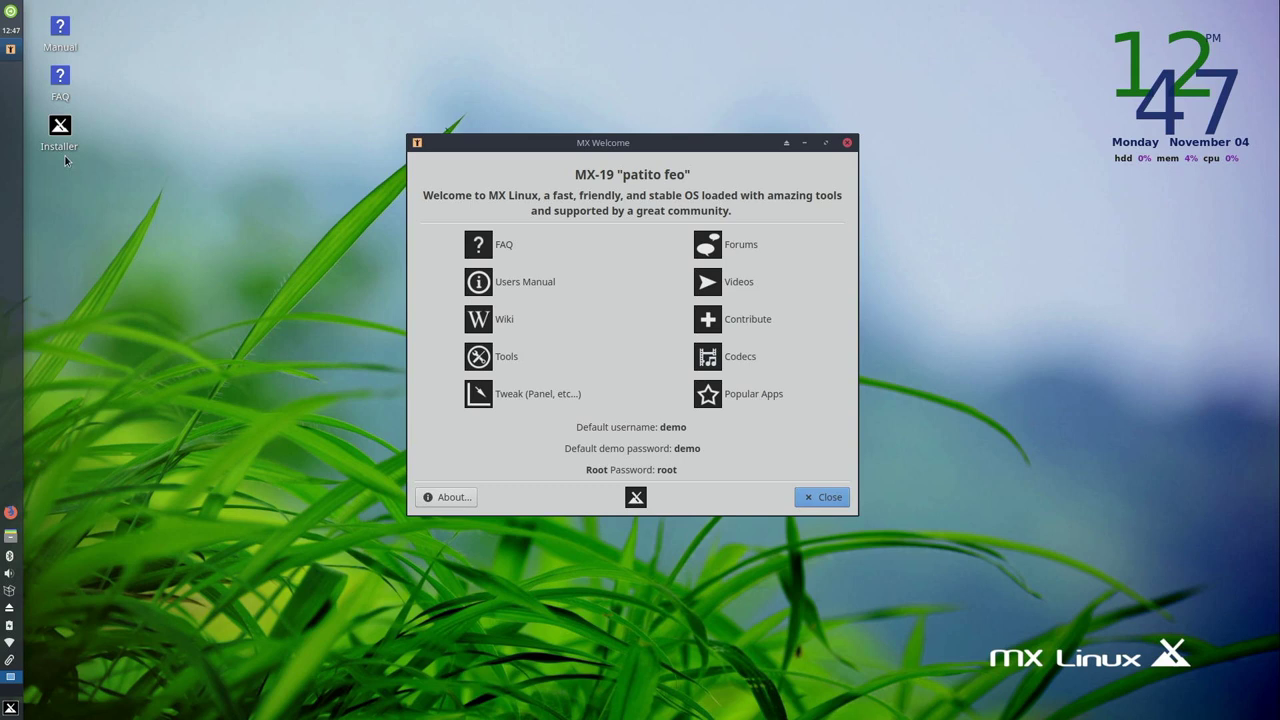
- Launch the MX Linux installer, minimize MX Welcome, and accept the terms of use
mouse_move(64, 152)
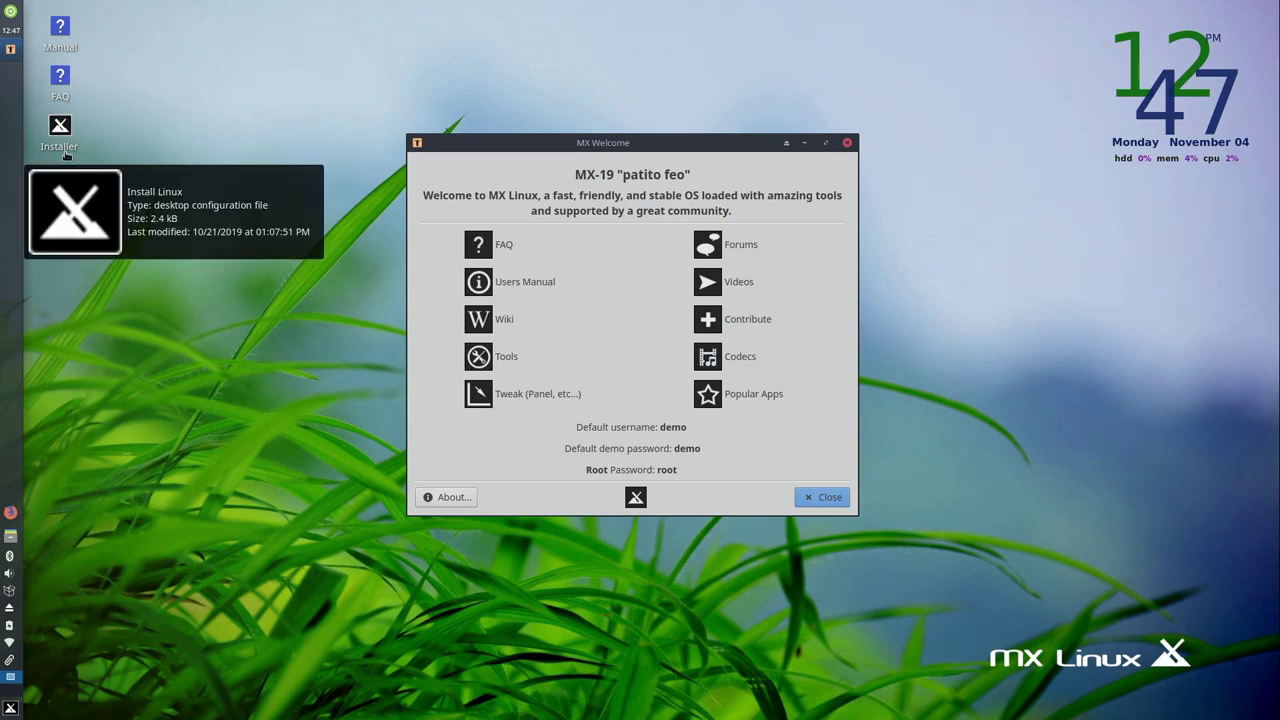
double_click(60, 140)
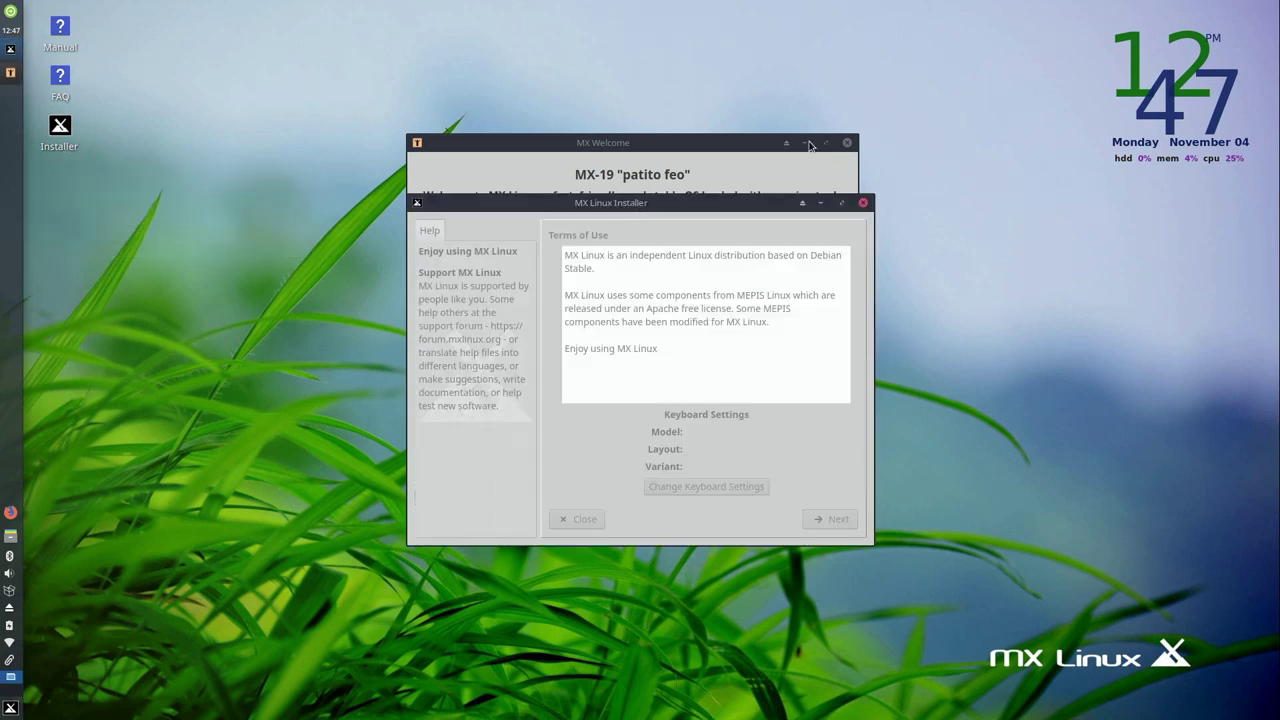
left_click(804, 142)
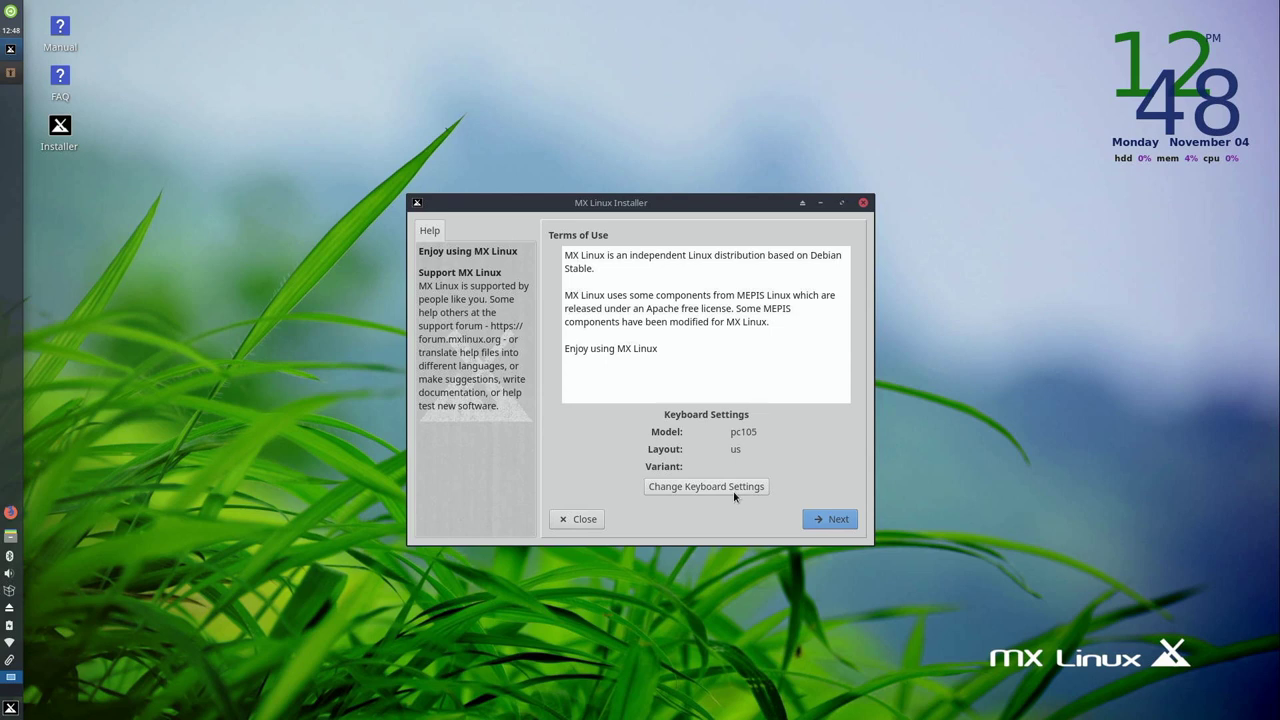
left_click(836, 521)
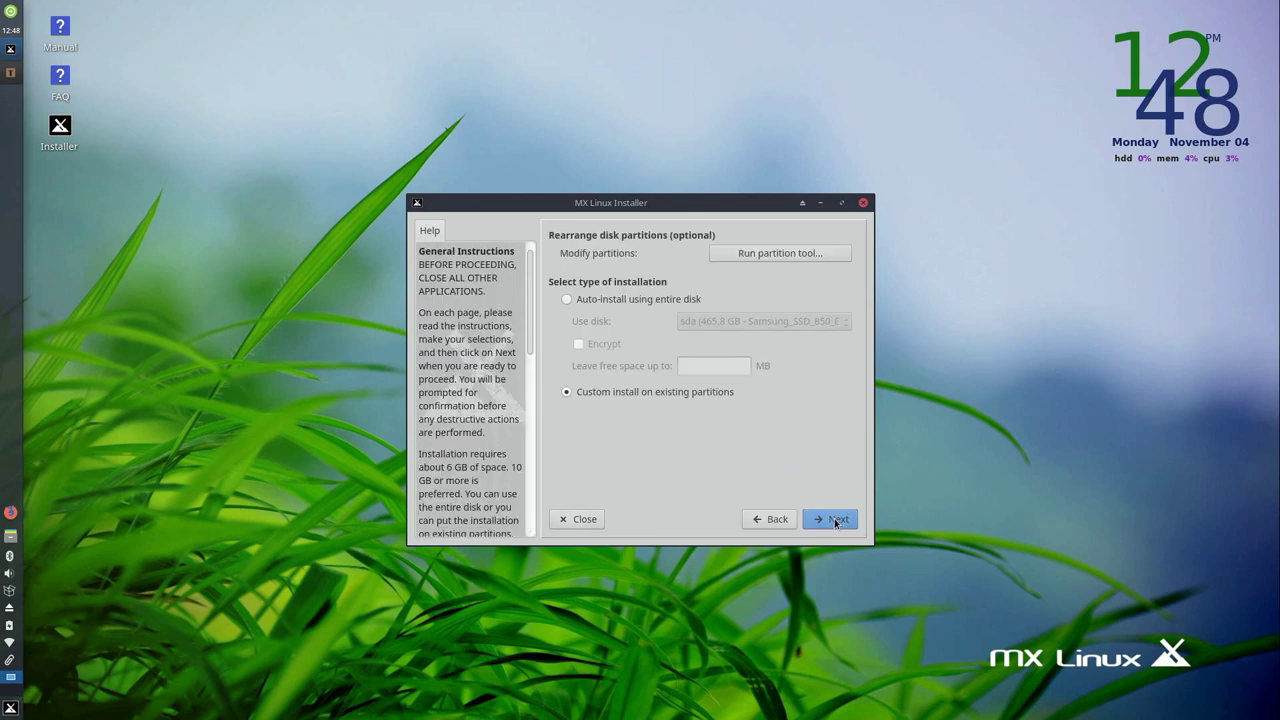
- Choose auto-install using the entire disk on sda, the 465.8 GB Samsung SSD
left_click(644, 300)
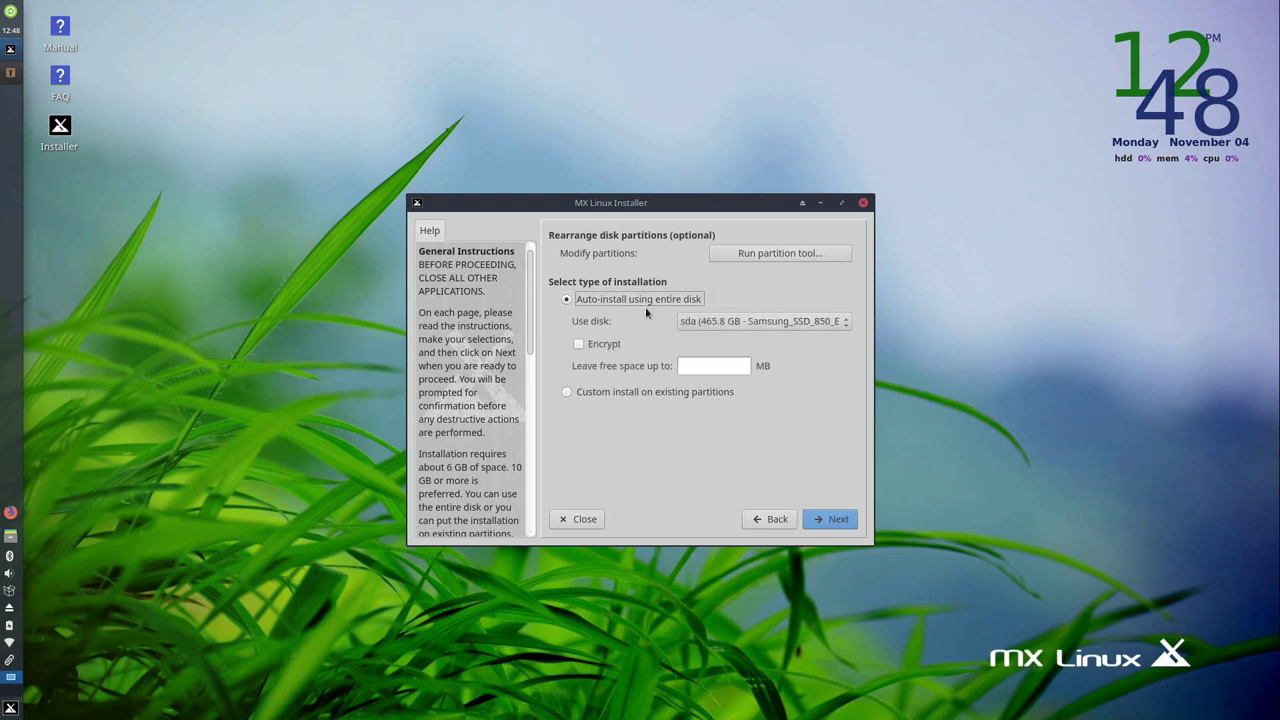
left_click(694, 322)
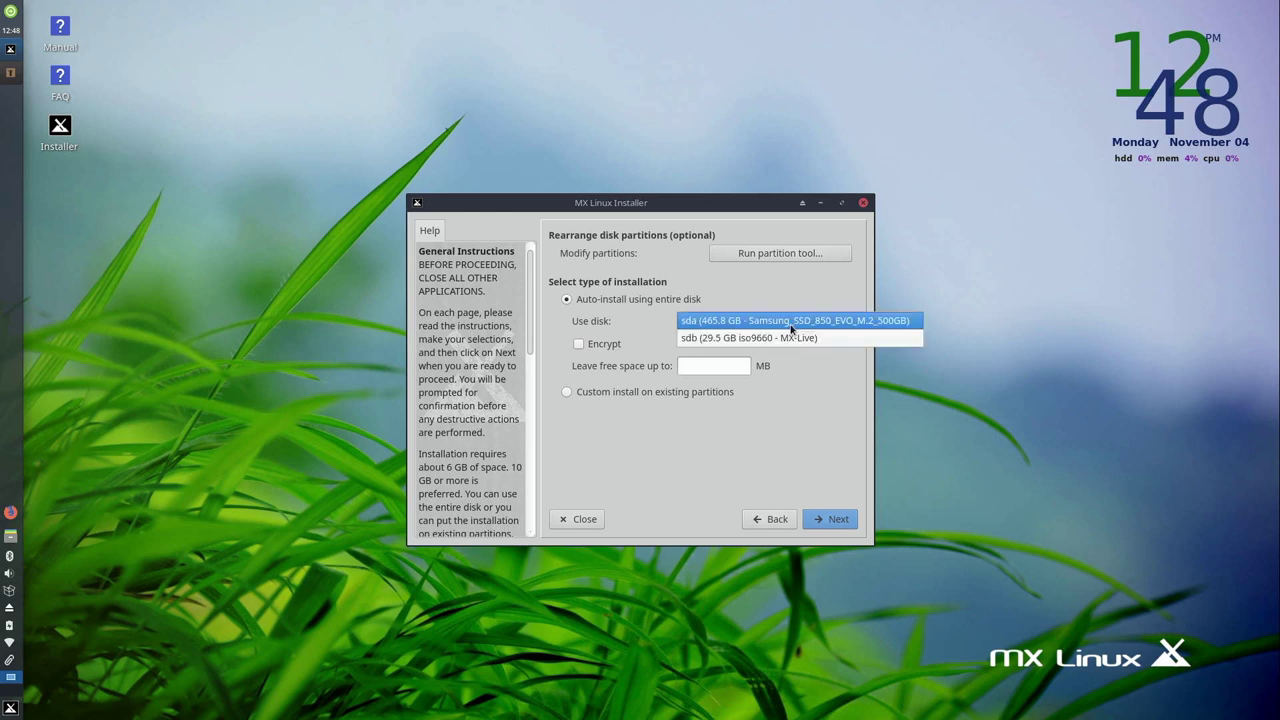
left_click(792, 320)
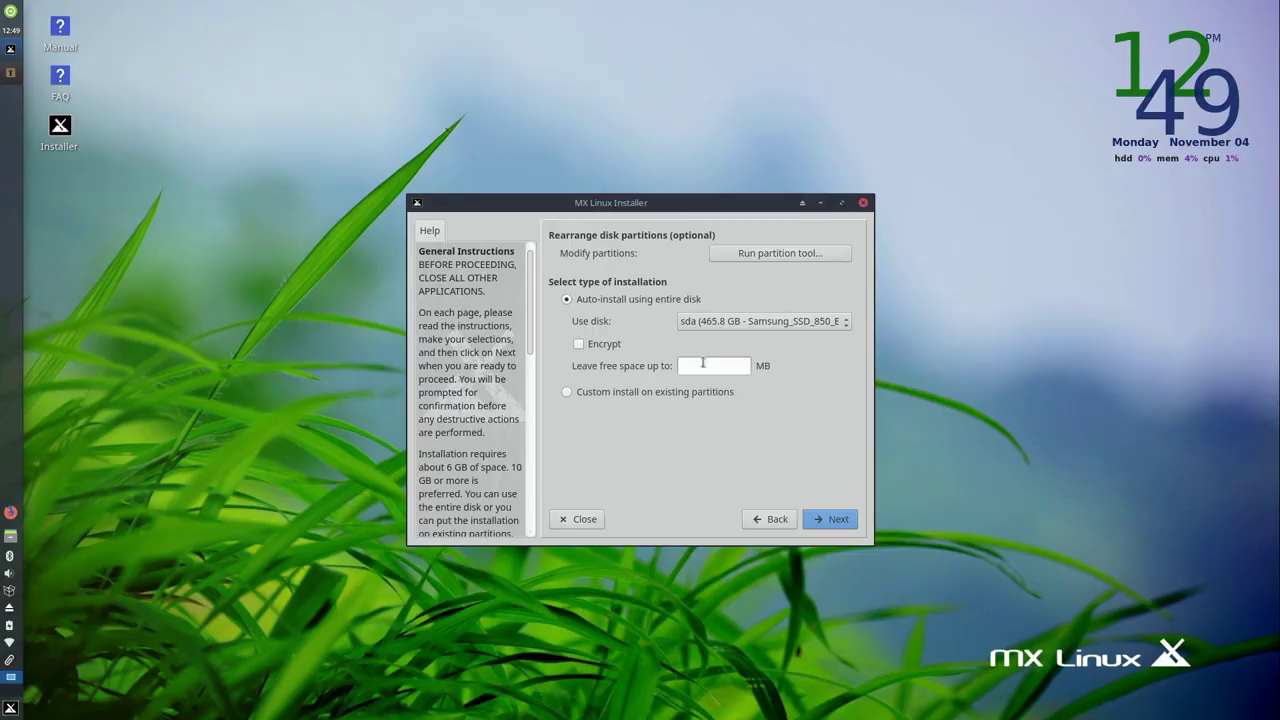
- Enable encryption, enter and confirm the encryption password, and continue
left_click(589, 347)
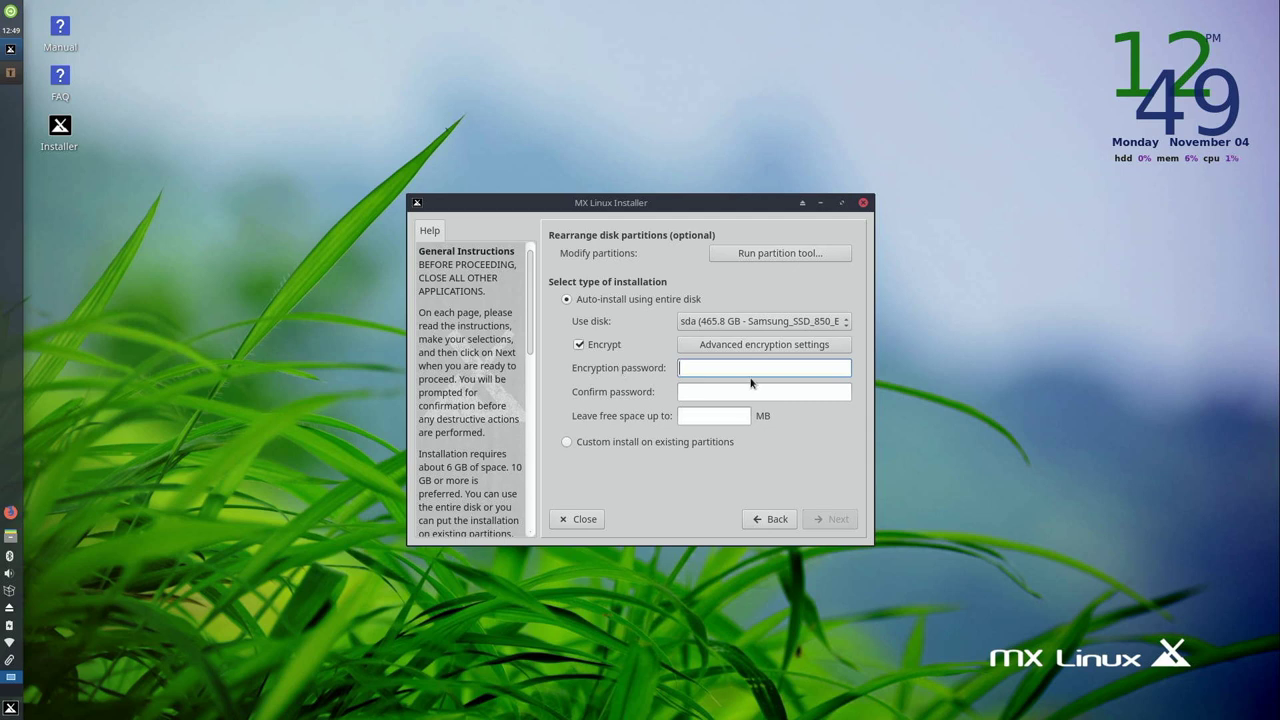
type("•••••••••")
key("Tab")
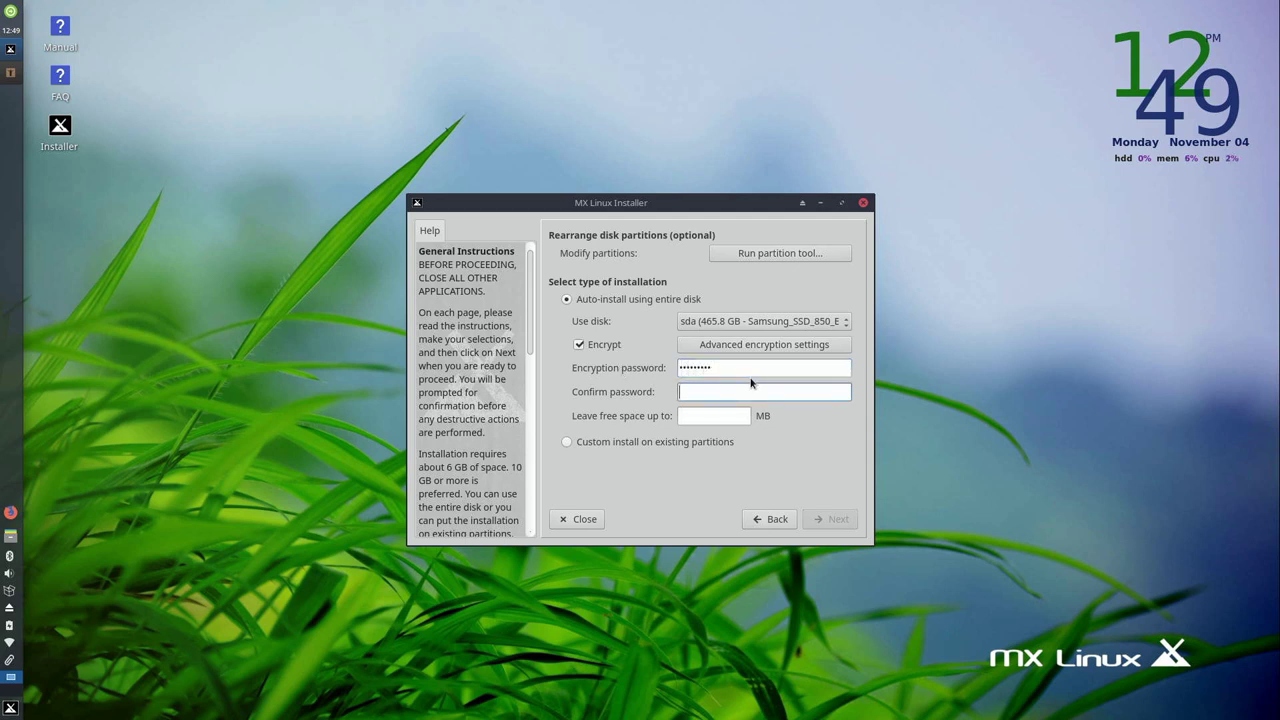
type("•••••••••")
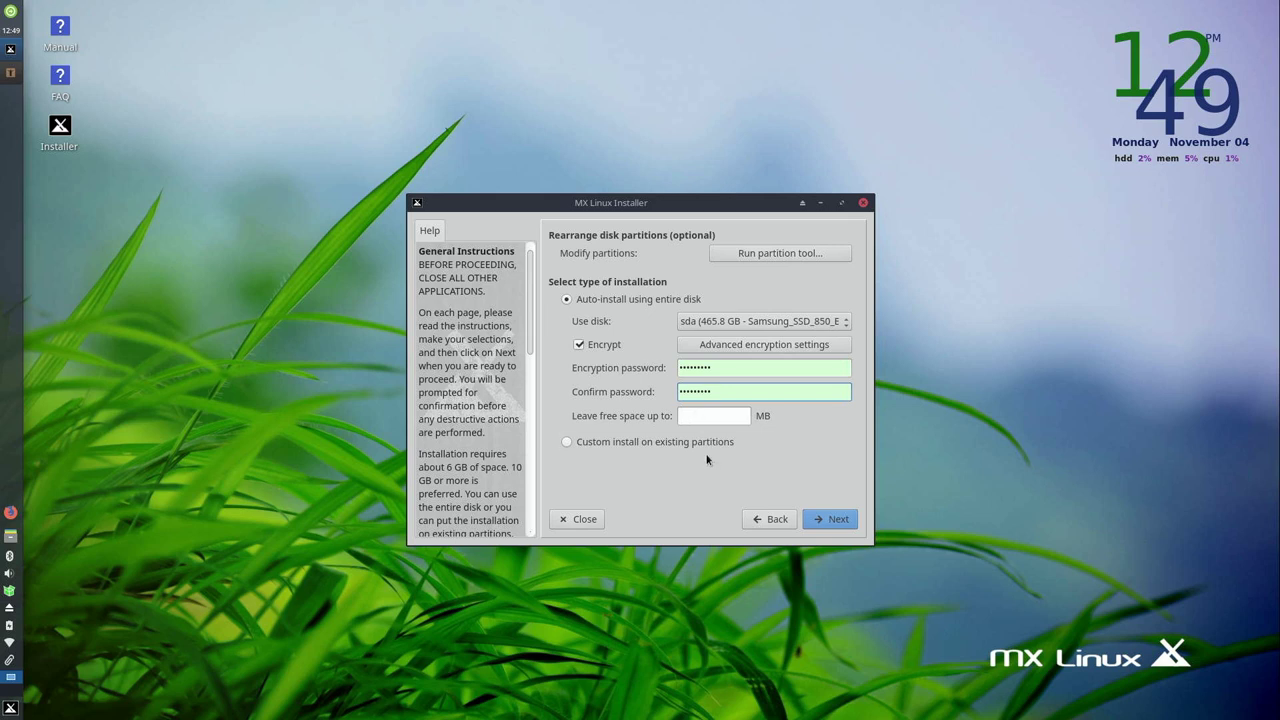
left_click(835, 520)
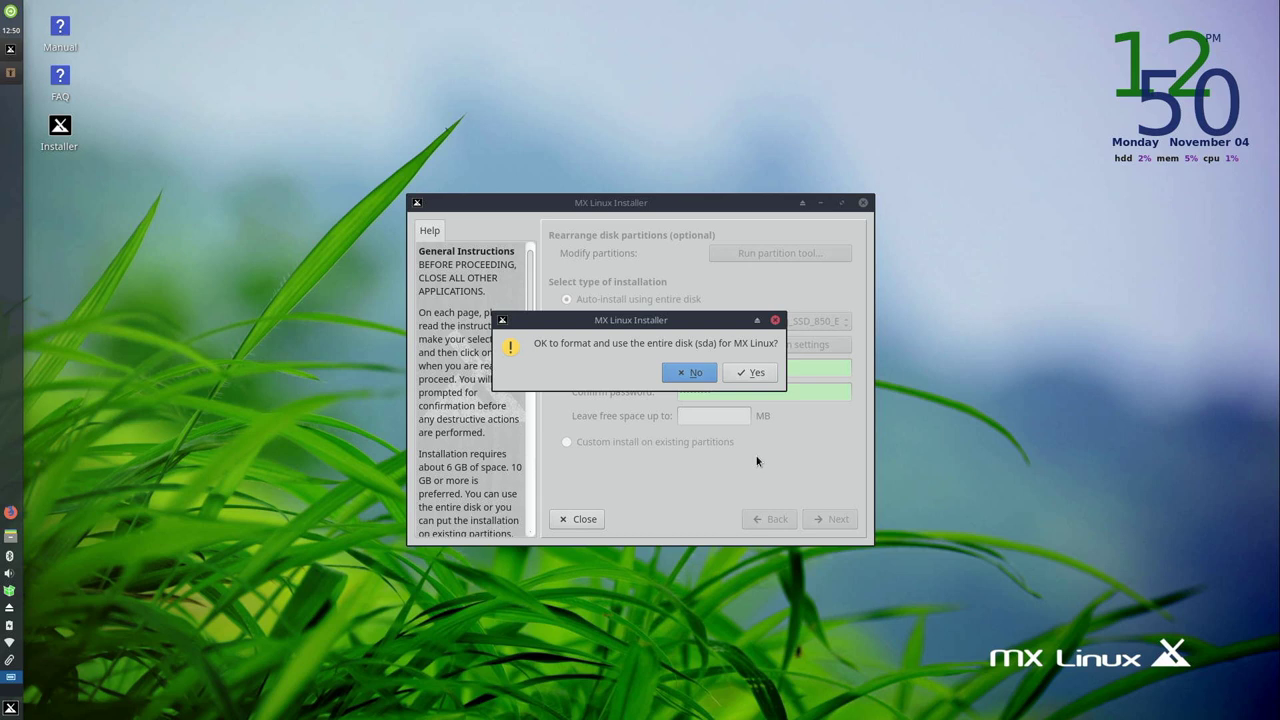
- Approve formatting all of sda, keep the bootloader on sda1's ESP, and continue
left_click(750, 374)
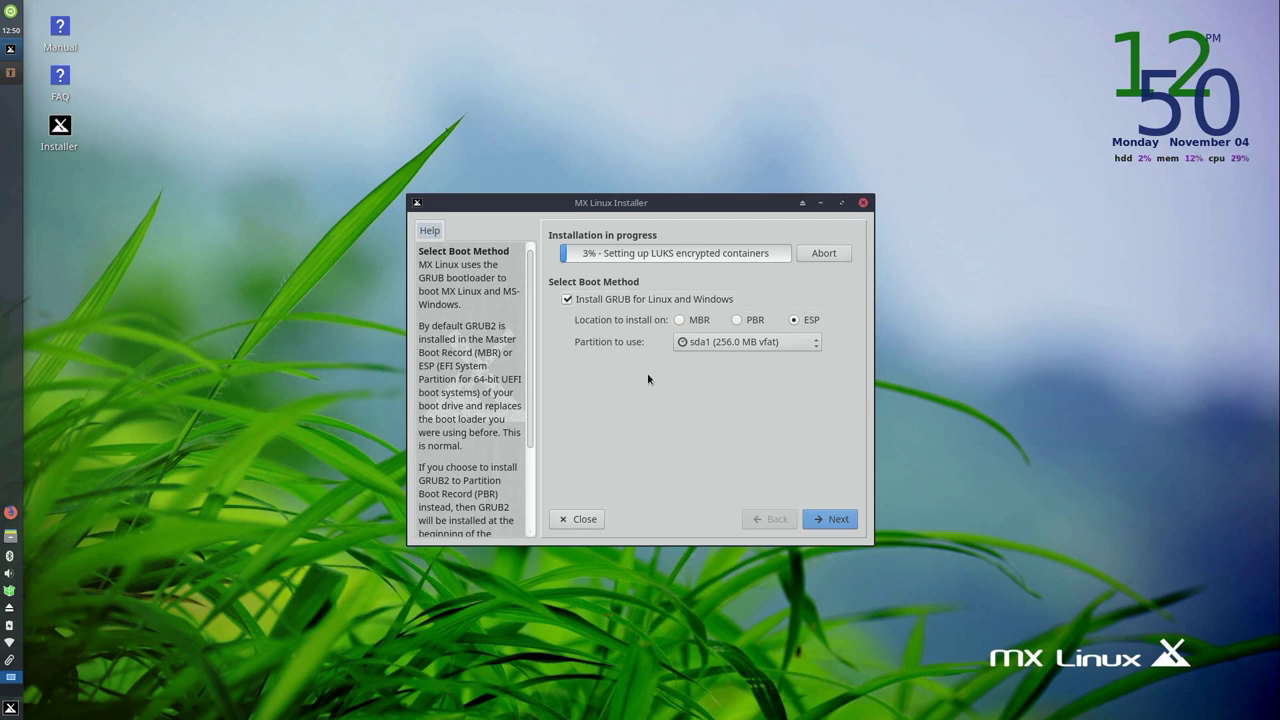
left_click(763, 346)
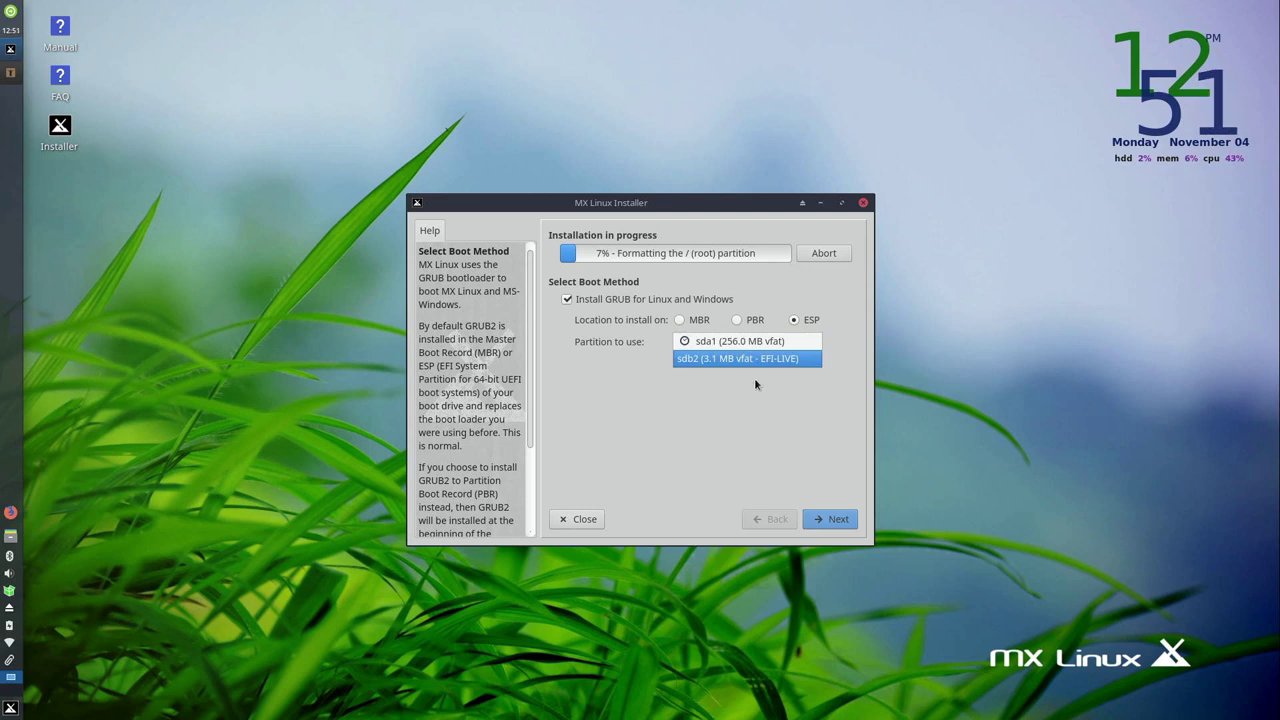
left_click(755, 380)
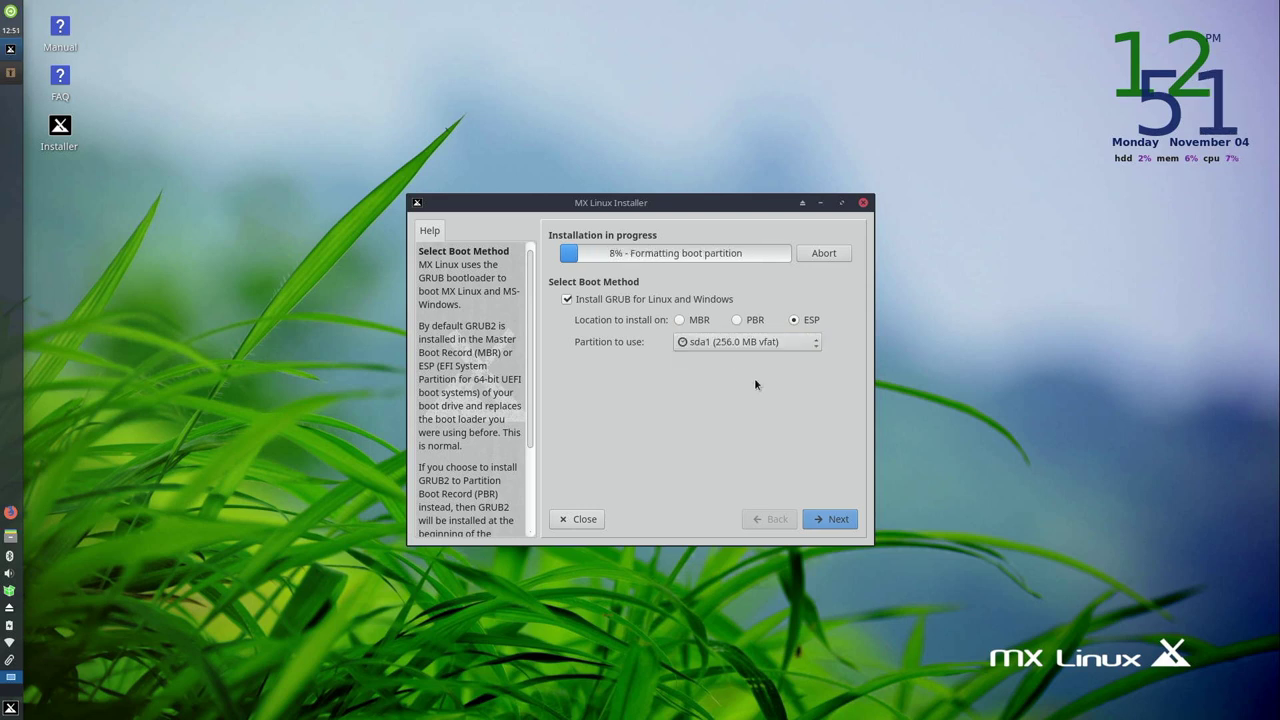
left_click(845, 519)
- Replace the computer name mx with mx-test, keeping domain example.dom
left_click(757, 300)
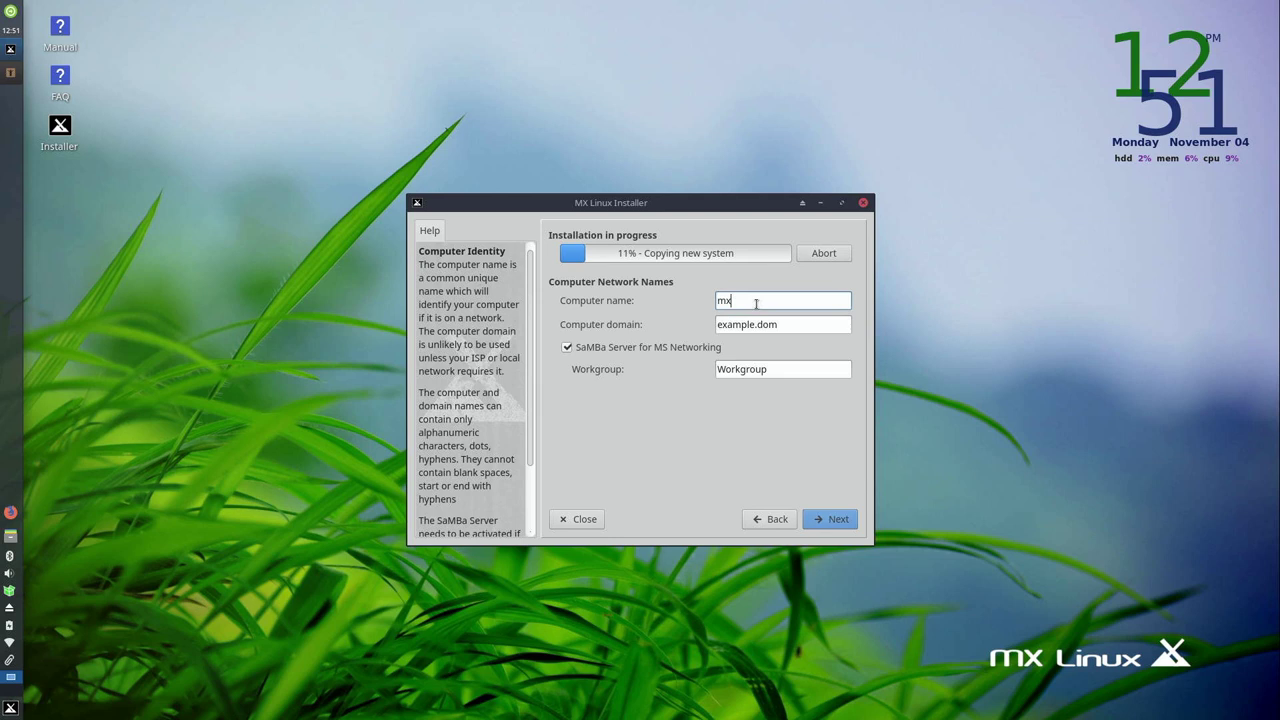
left_click_drag(757, 300, 690, 277)
type("mx-test")
left_click(799, 326)
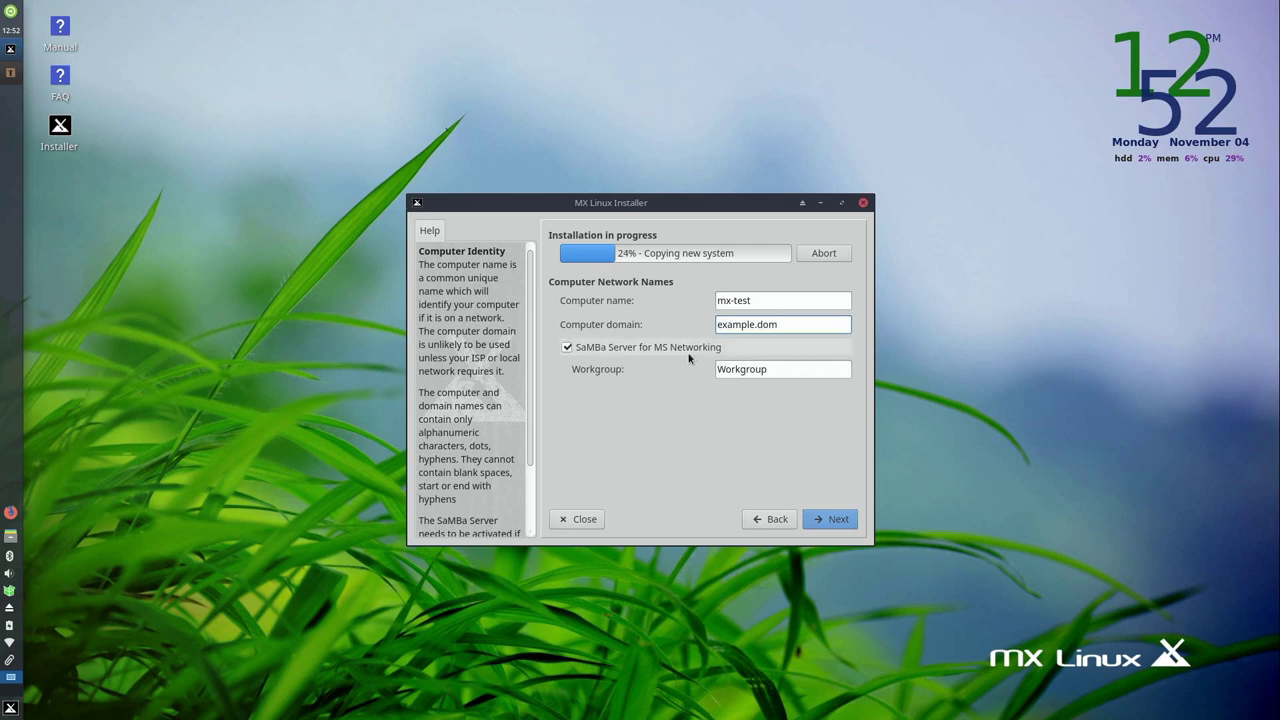
- Keep the United States - American English locale and switch the clock to 24-hour (13:57) format
left_click(830, 520)
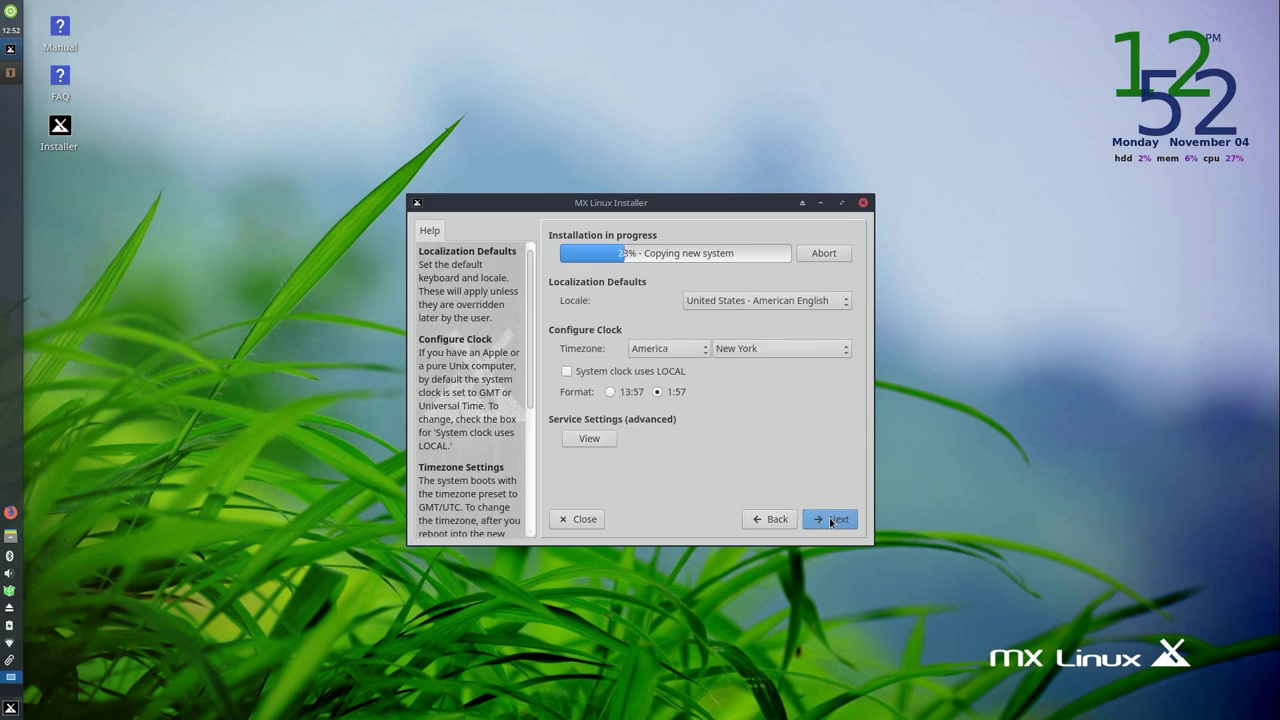
left_click(765, 302)
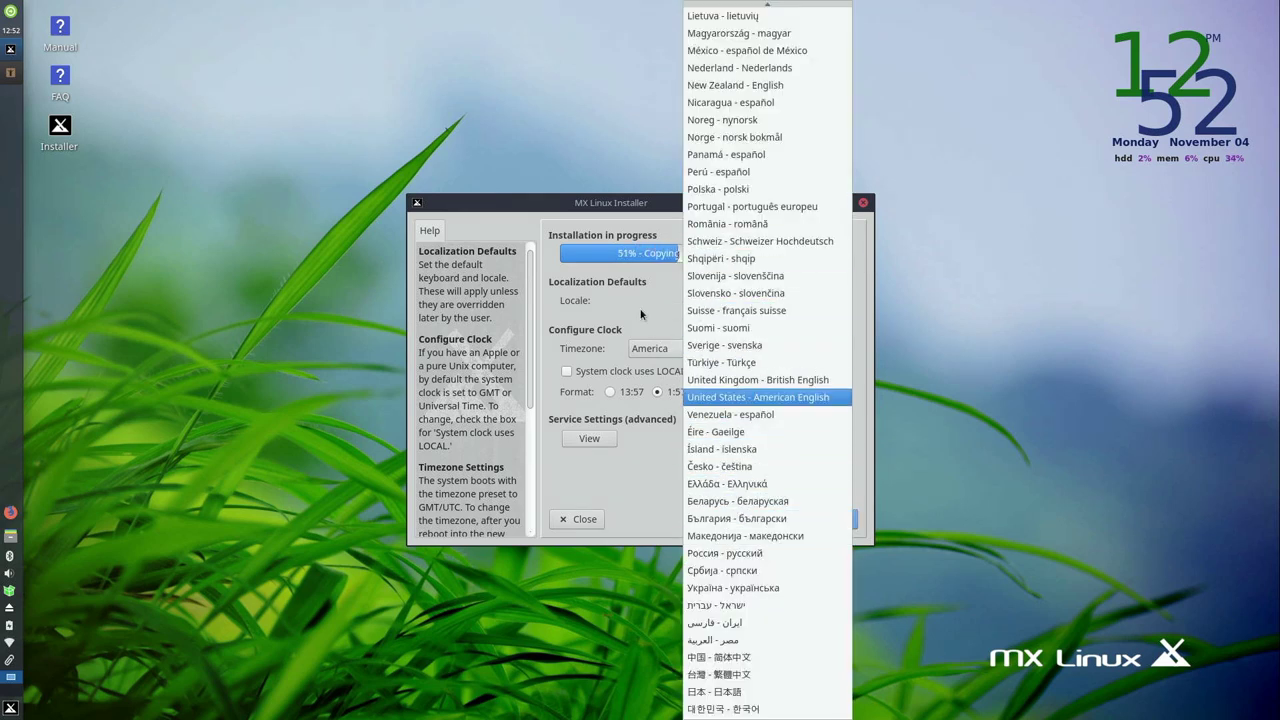
left_click(705, 397)
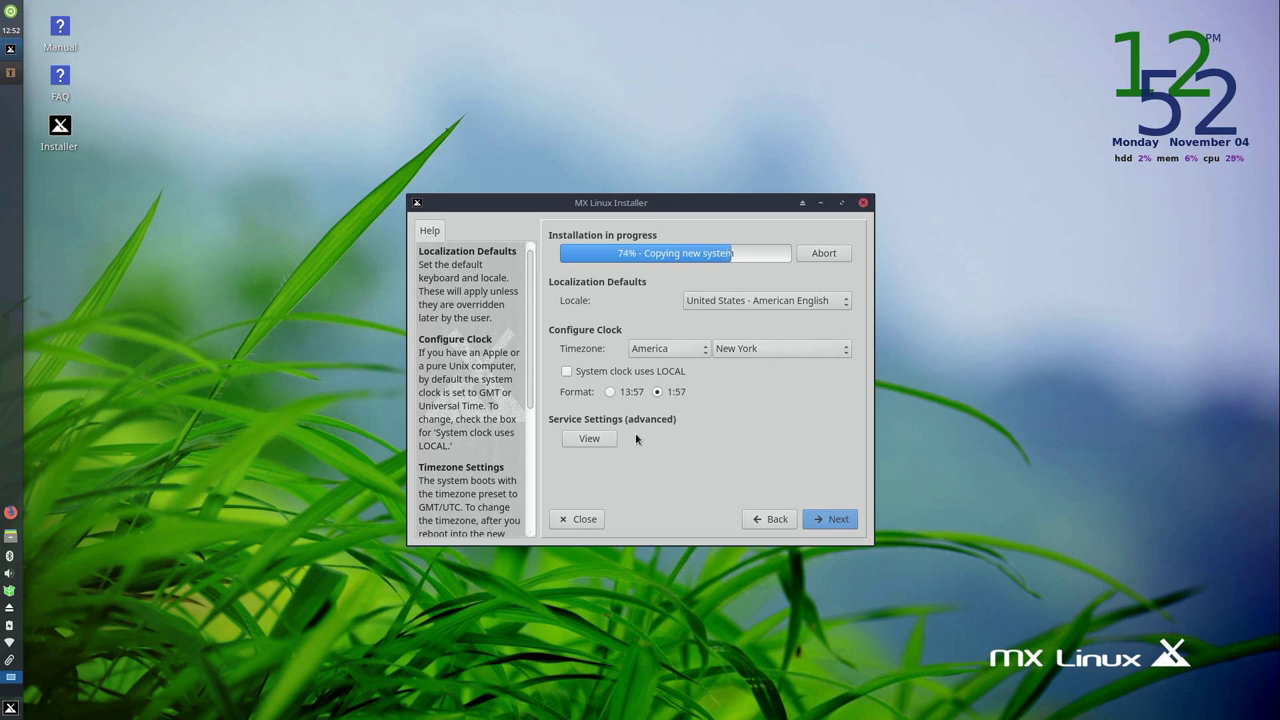
left_click(616, 395)
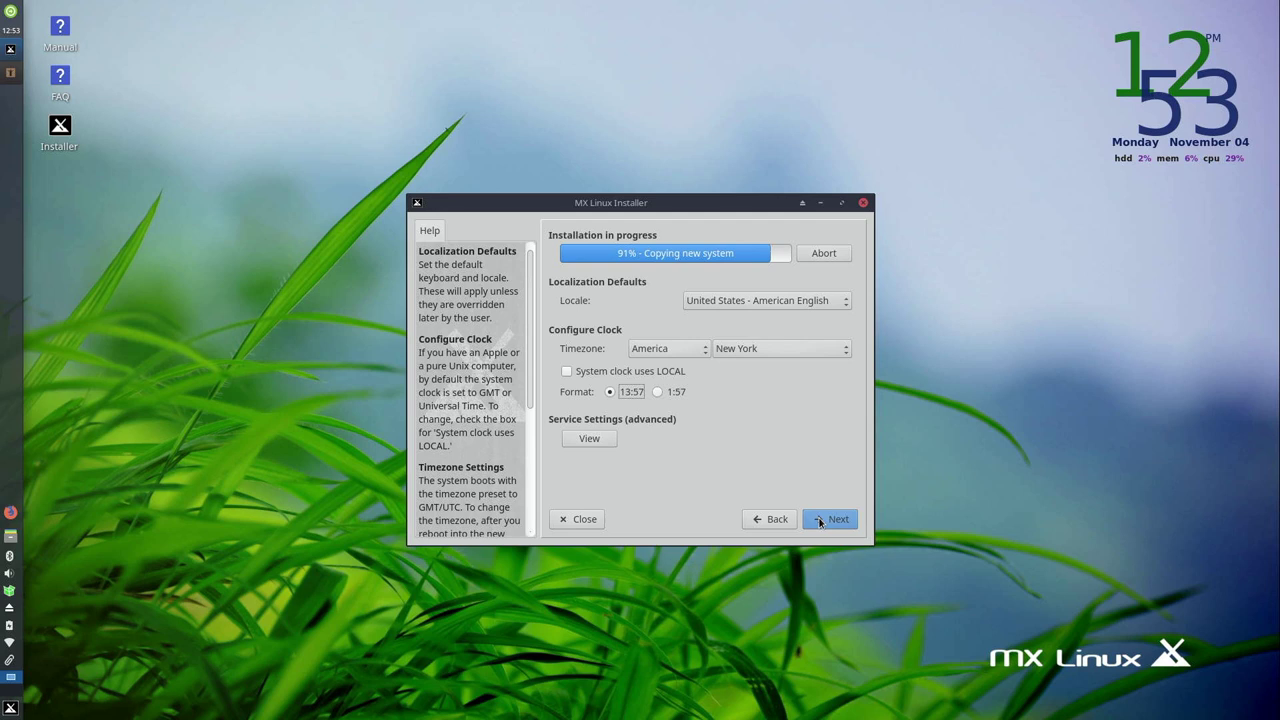
- Enter the login name, then type and confirm the user password
left_click(820, 521)
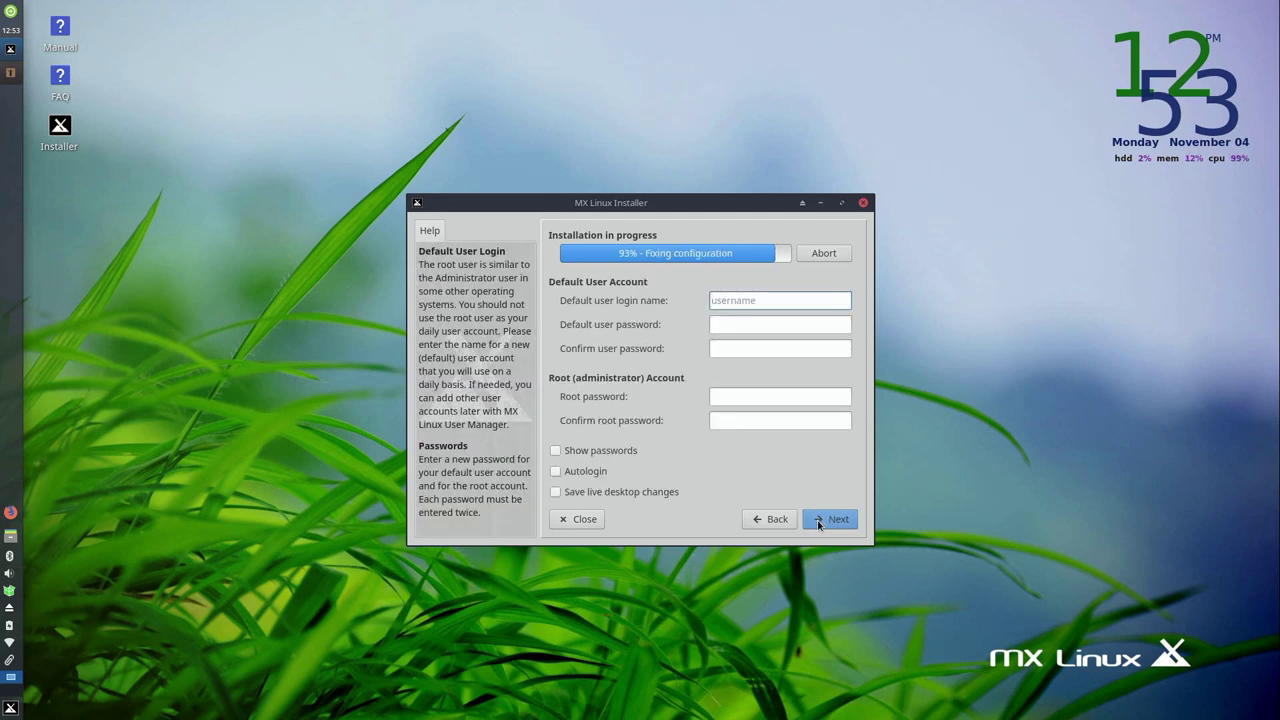
type("jay")
key("Tab")
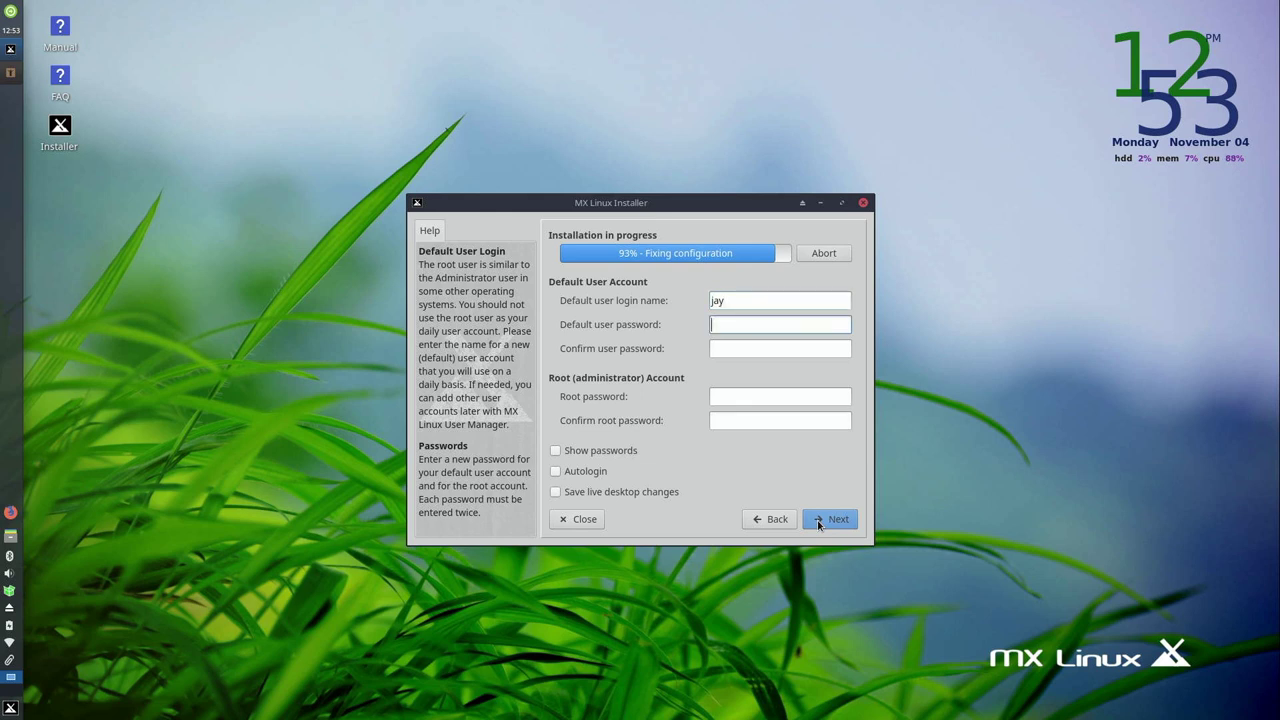
type("demo12345")
key("Tab")
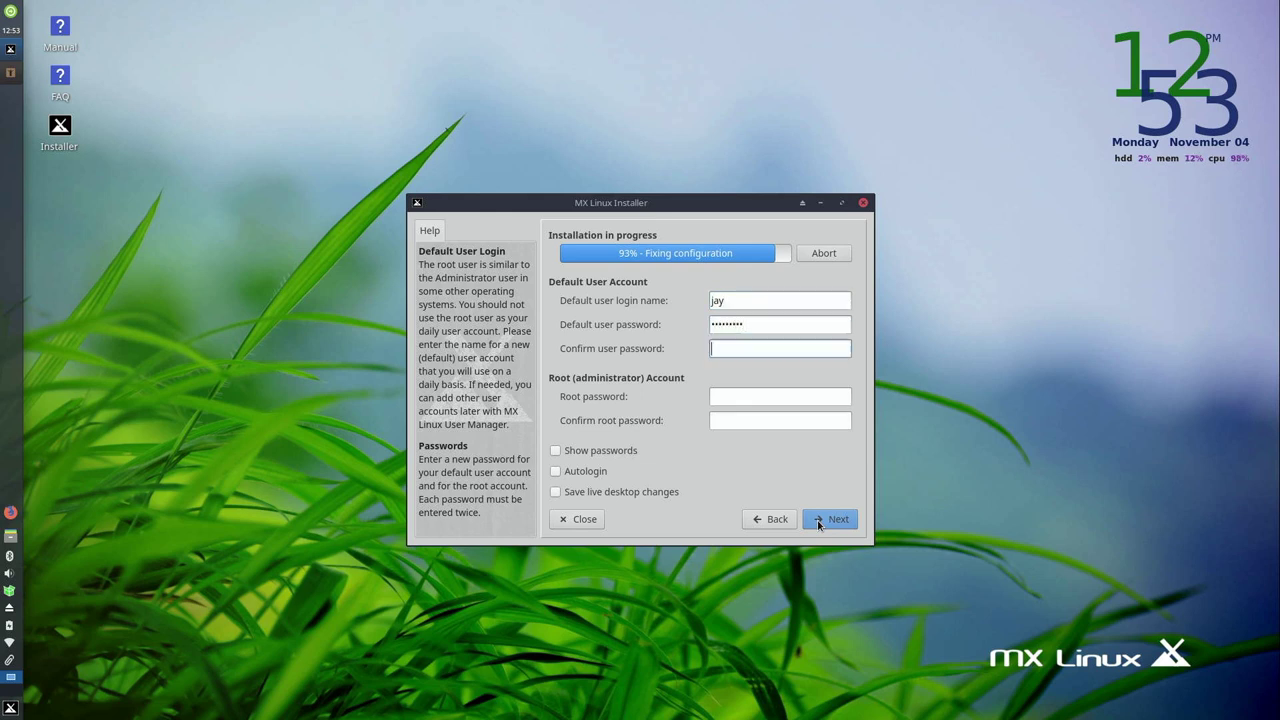
type("demo12345")
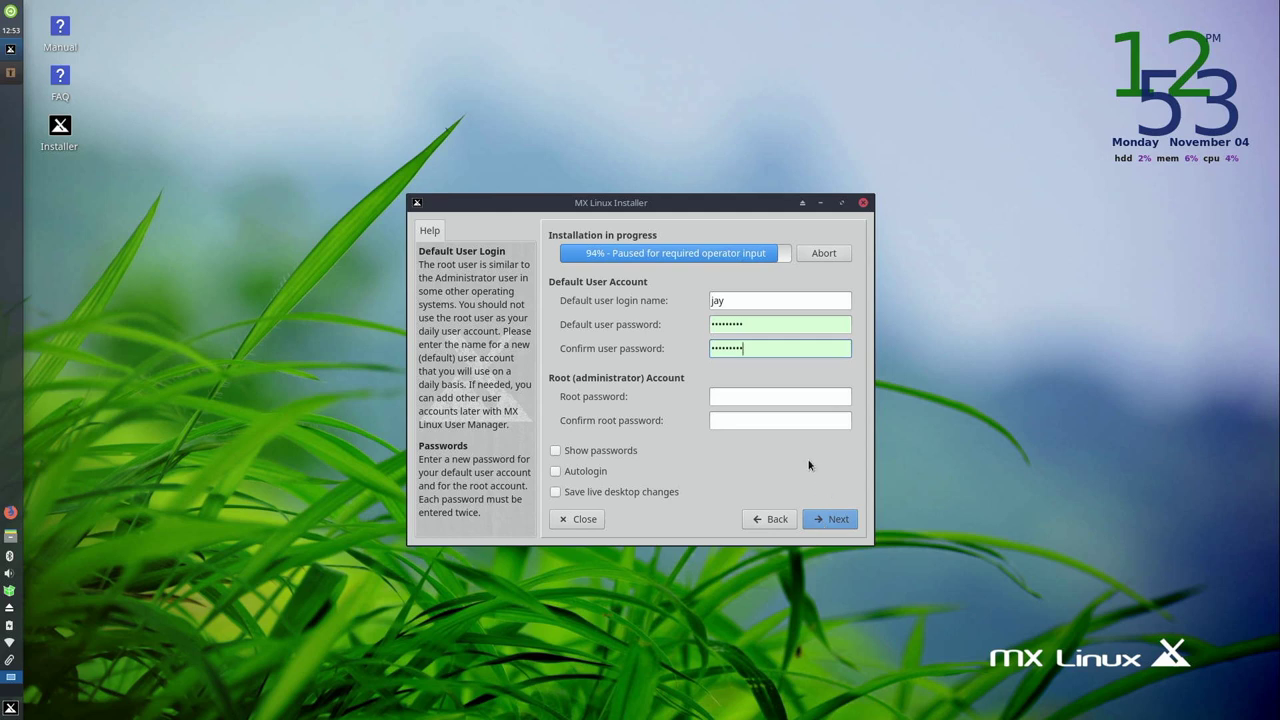
- Enter and confirm the root password, leaving Save live desktop changes turned off
left_click(767, 398)
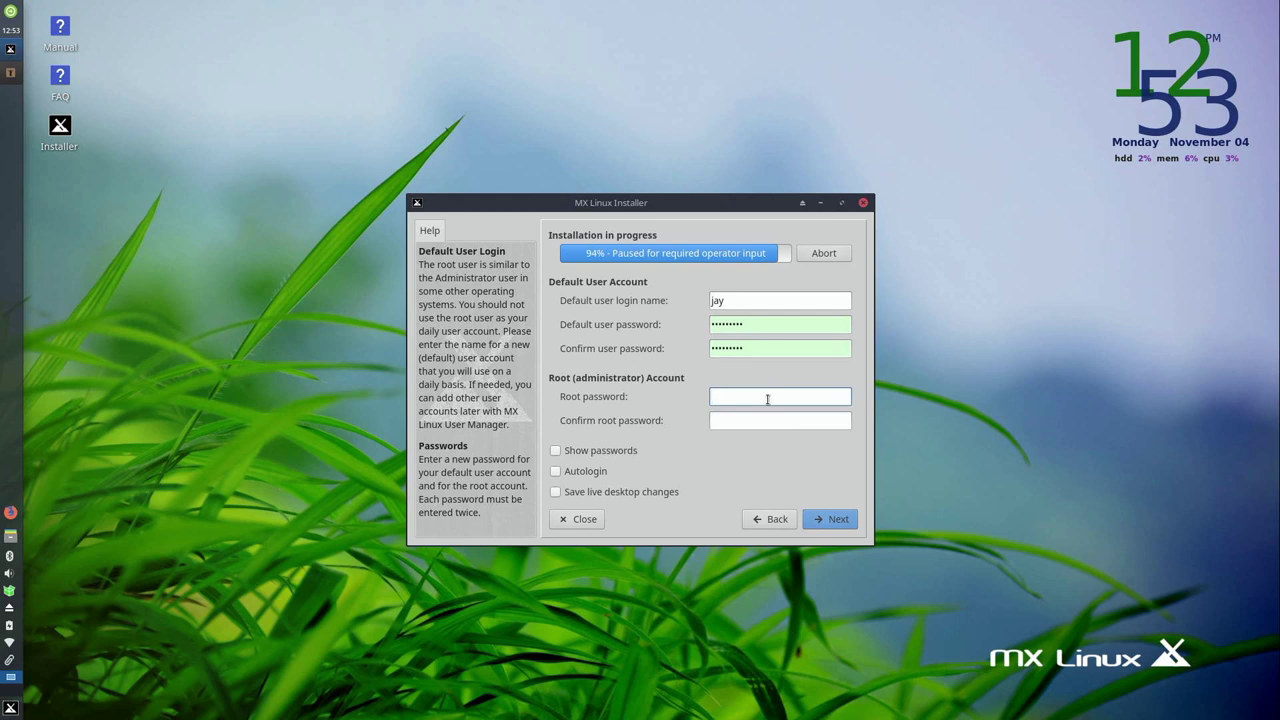
type("pass12345")
key("Tab")
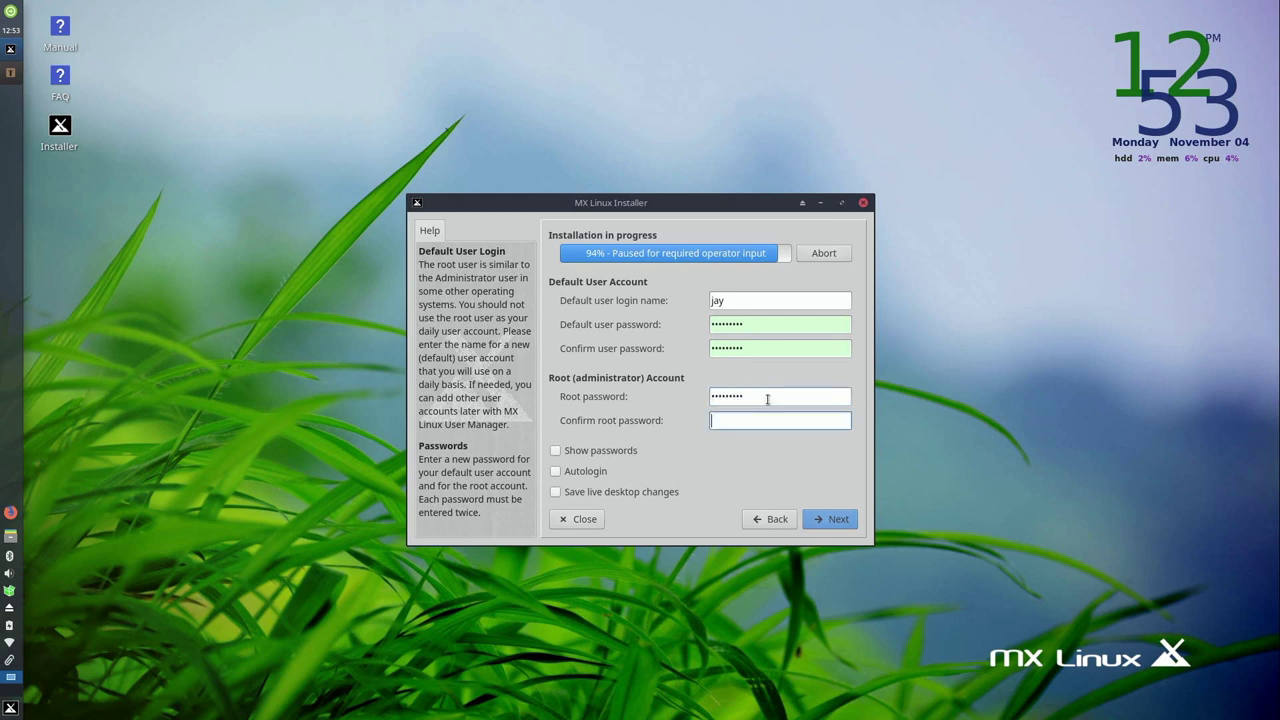
type("pass12345")
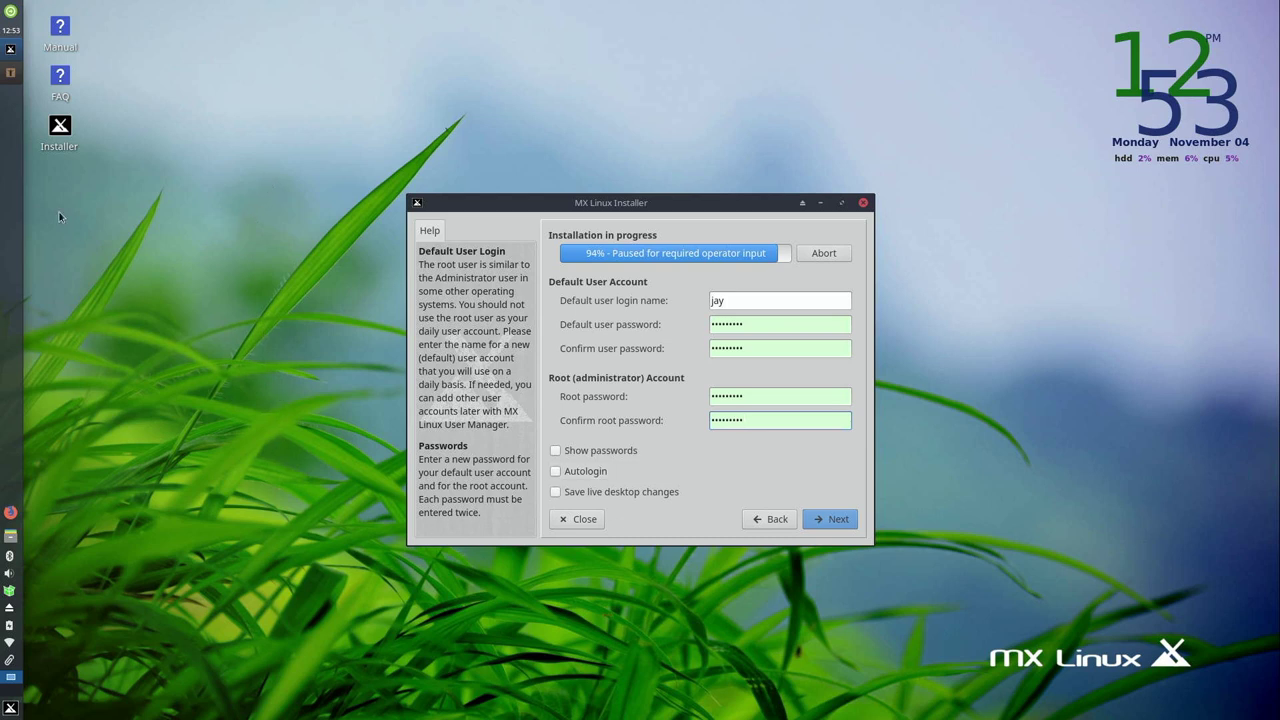
left_click(598, 496)
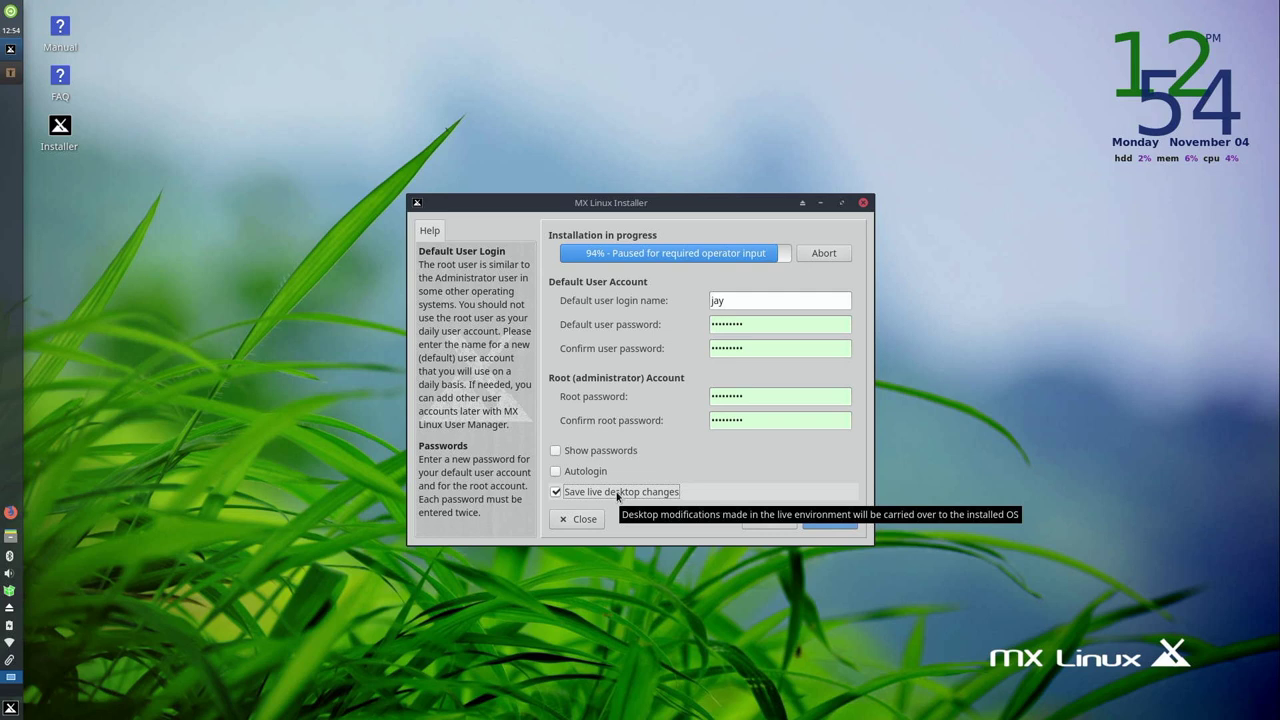
left_click(626, 494)
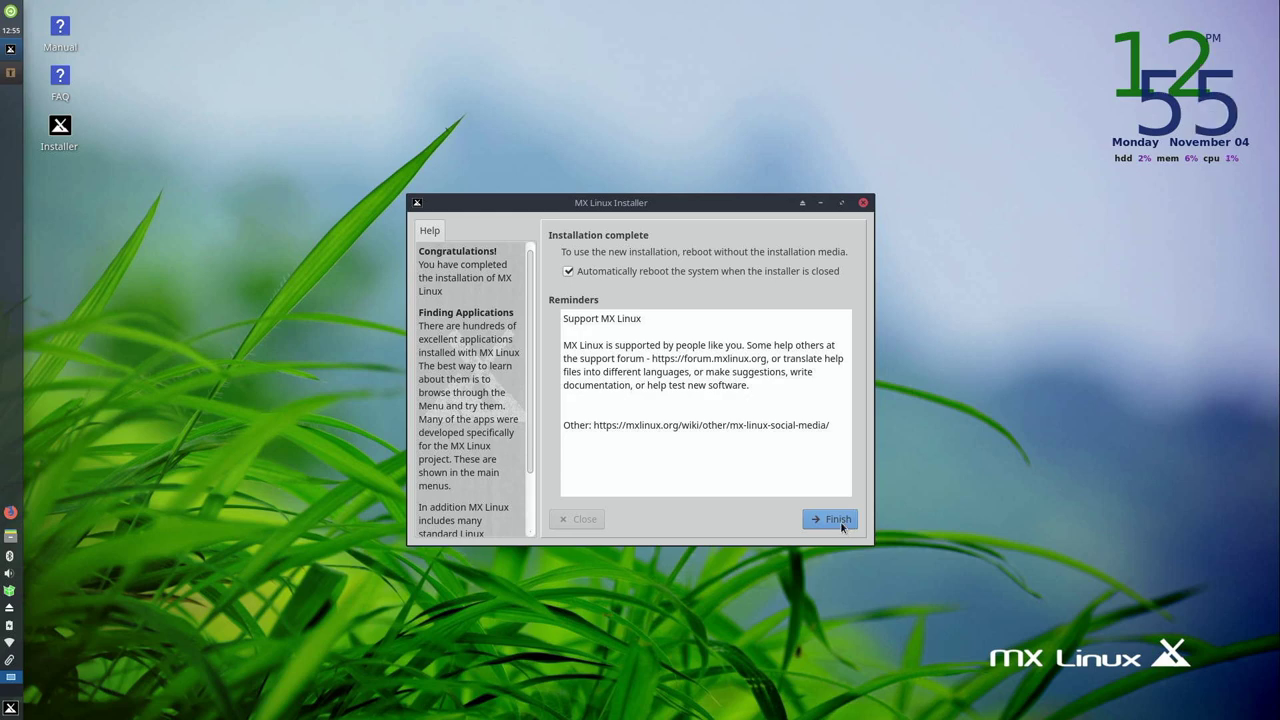
- Finish the installer with automatic reboot enabled to restart into the new system
left_click(840, 522)
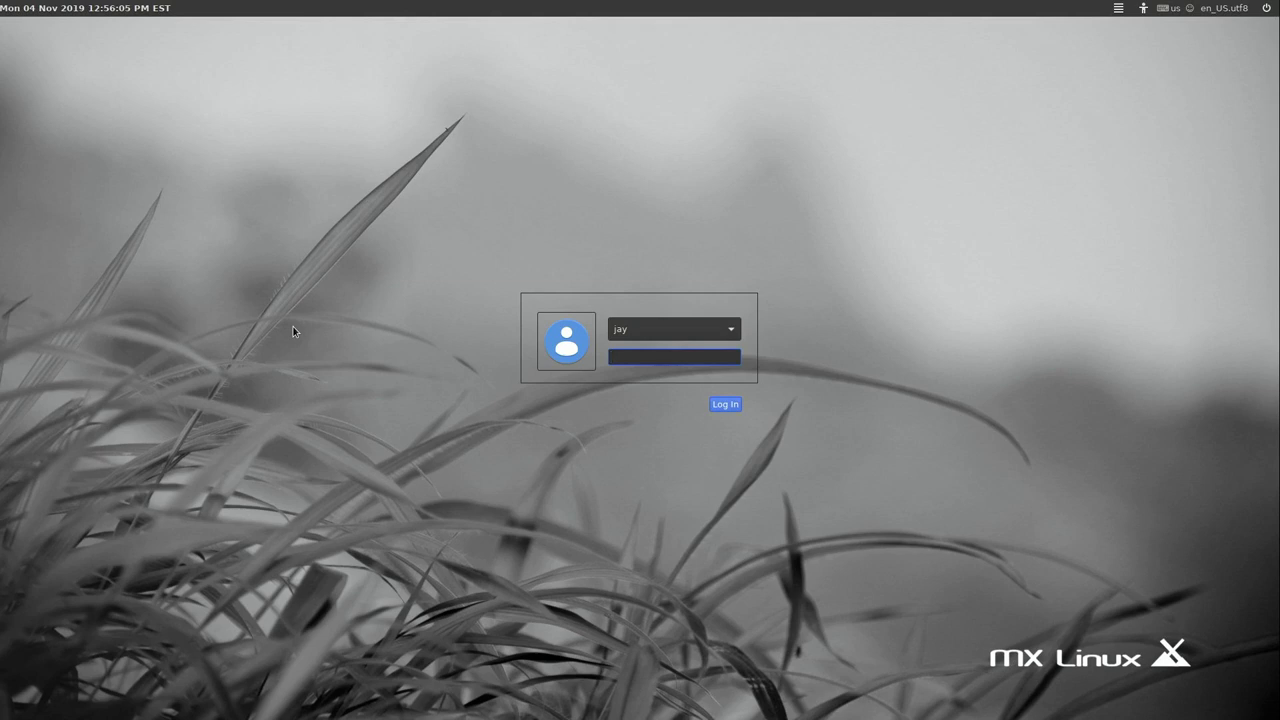
- Log in with the user's password to reach the MX-19 desktop
type("*********")
key("Return")
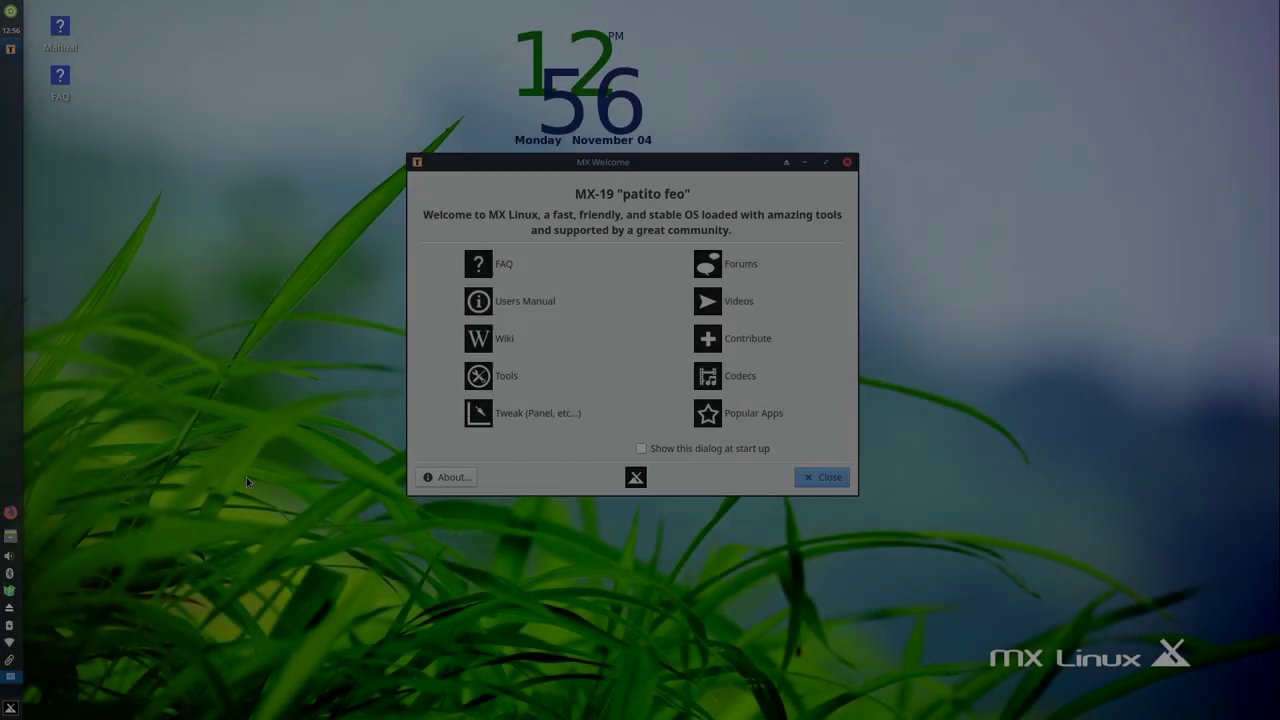